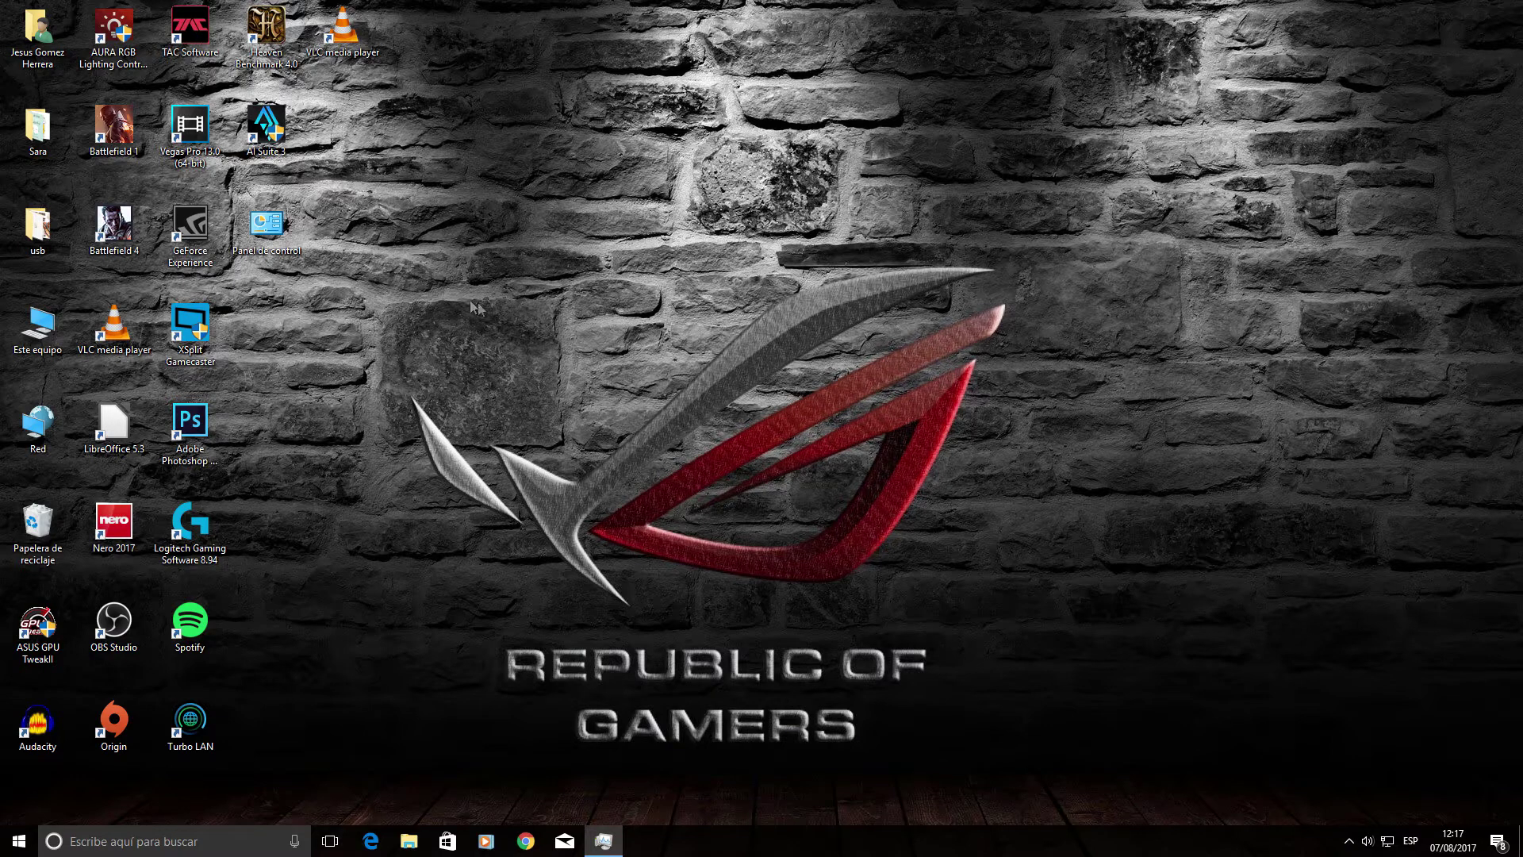
Open the NVIDIA Control Panel and examine the triple buffering and vertical sync options in the global 3D settings
{"action": "left_click", "coordinate": [1349, 841]}
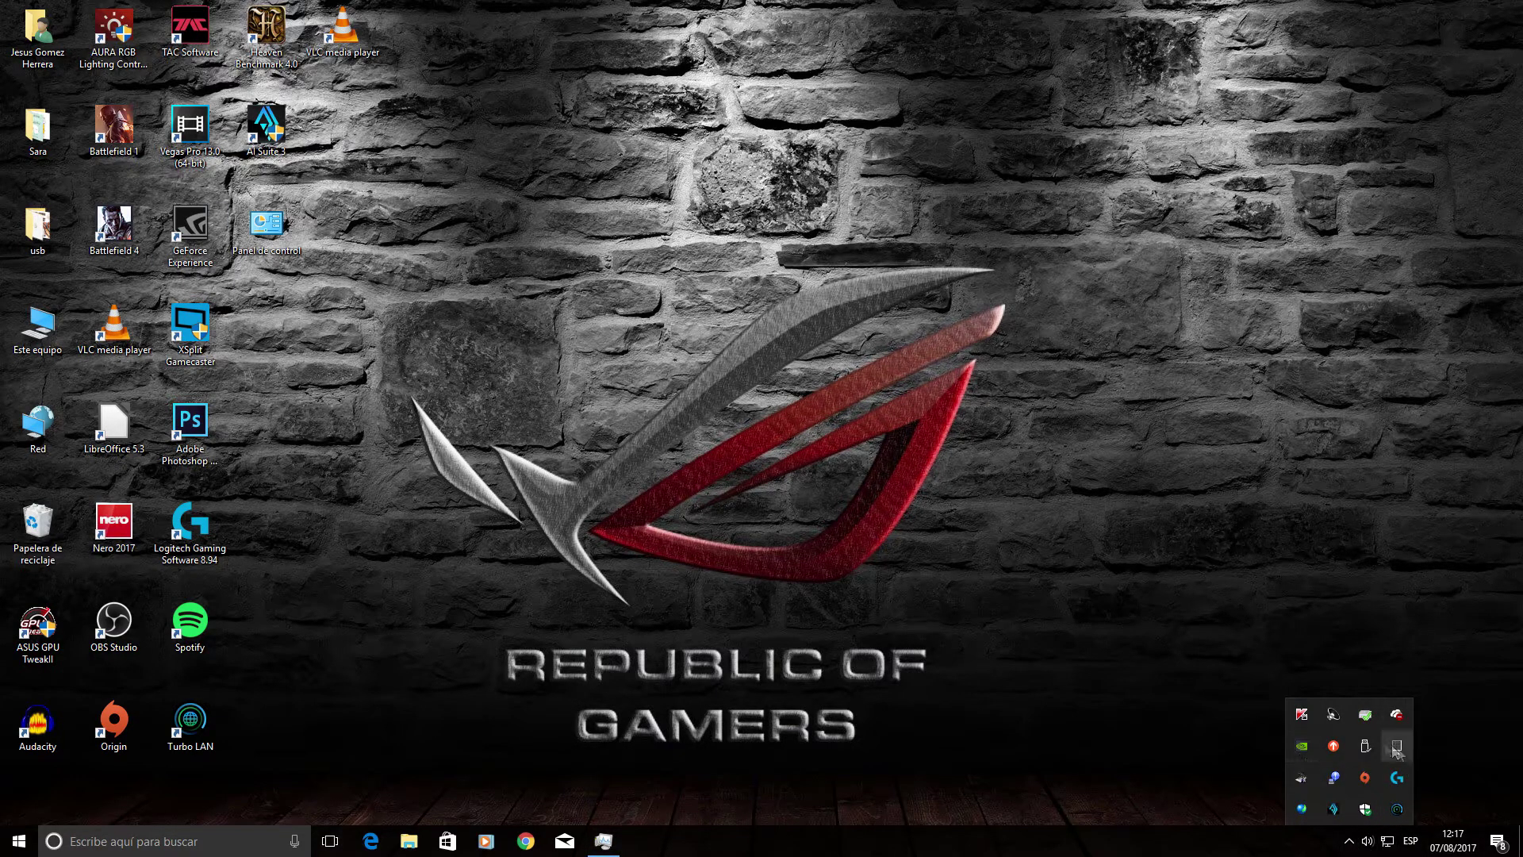
{"action": "double_click", "coordinate": [1302, 745]}
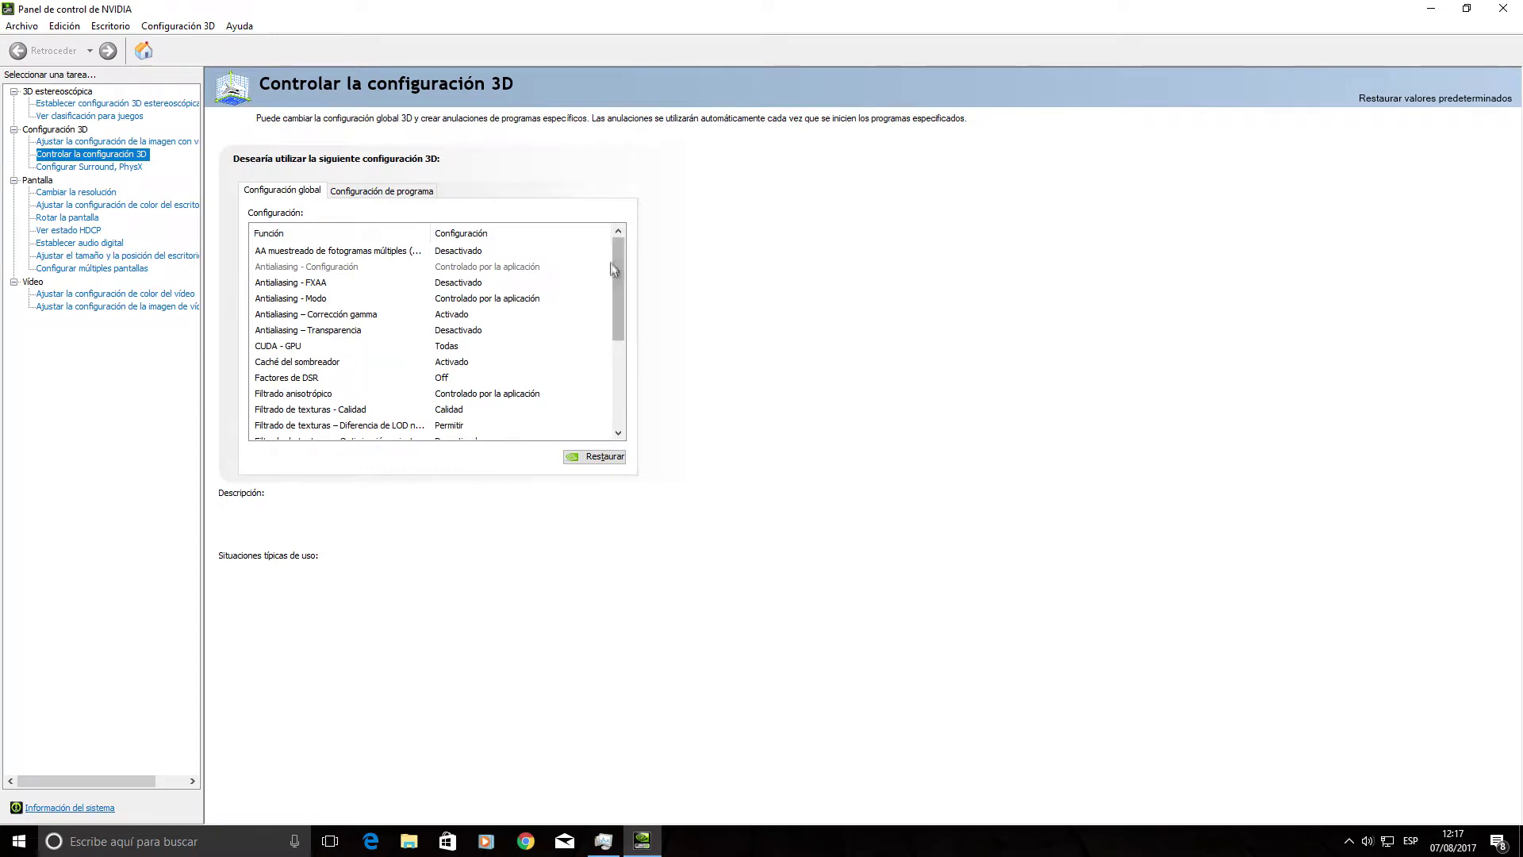
{"action": "left_click_drag", "start_coordinate": [620, 266], "coordinate": [622, 358]}
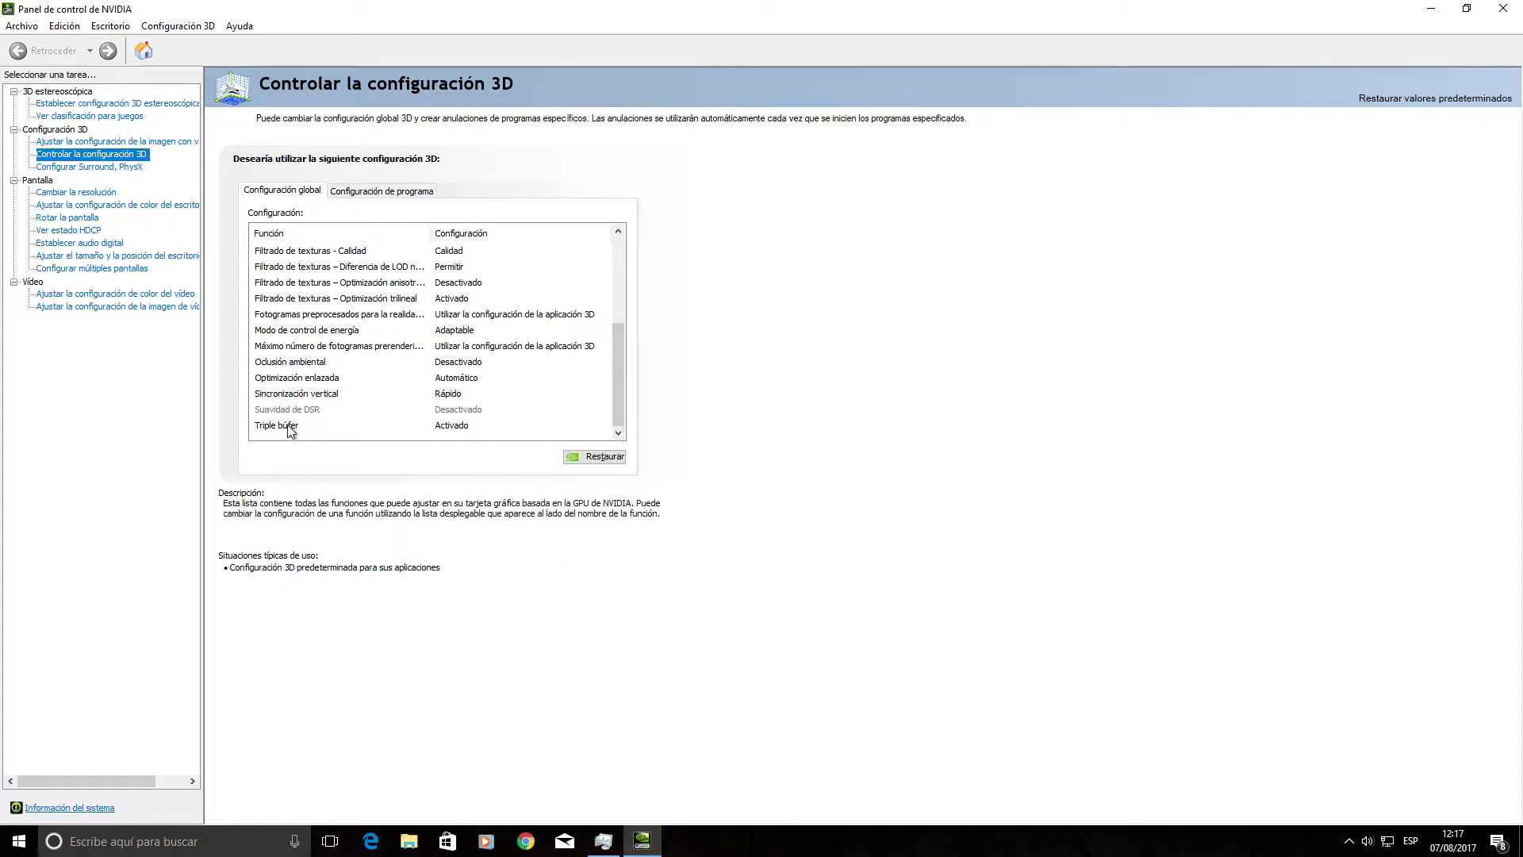
{"action": "mouse_move", "coordinate": [272, 401]}
{"action": "mouse_move", "coordinate": [469, 394]}
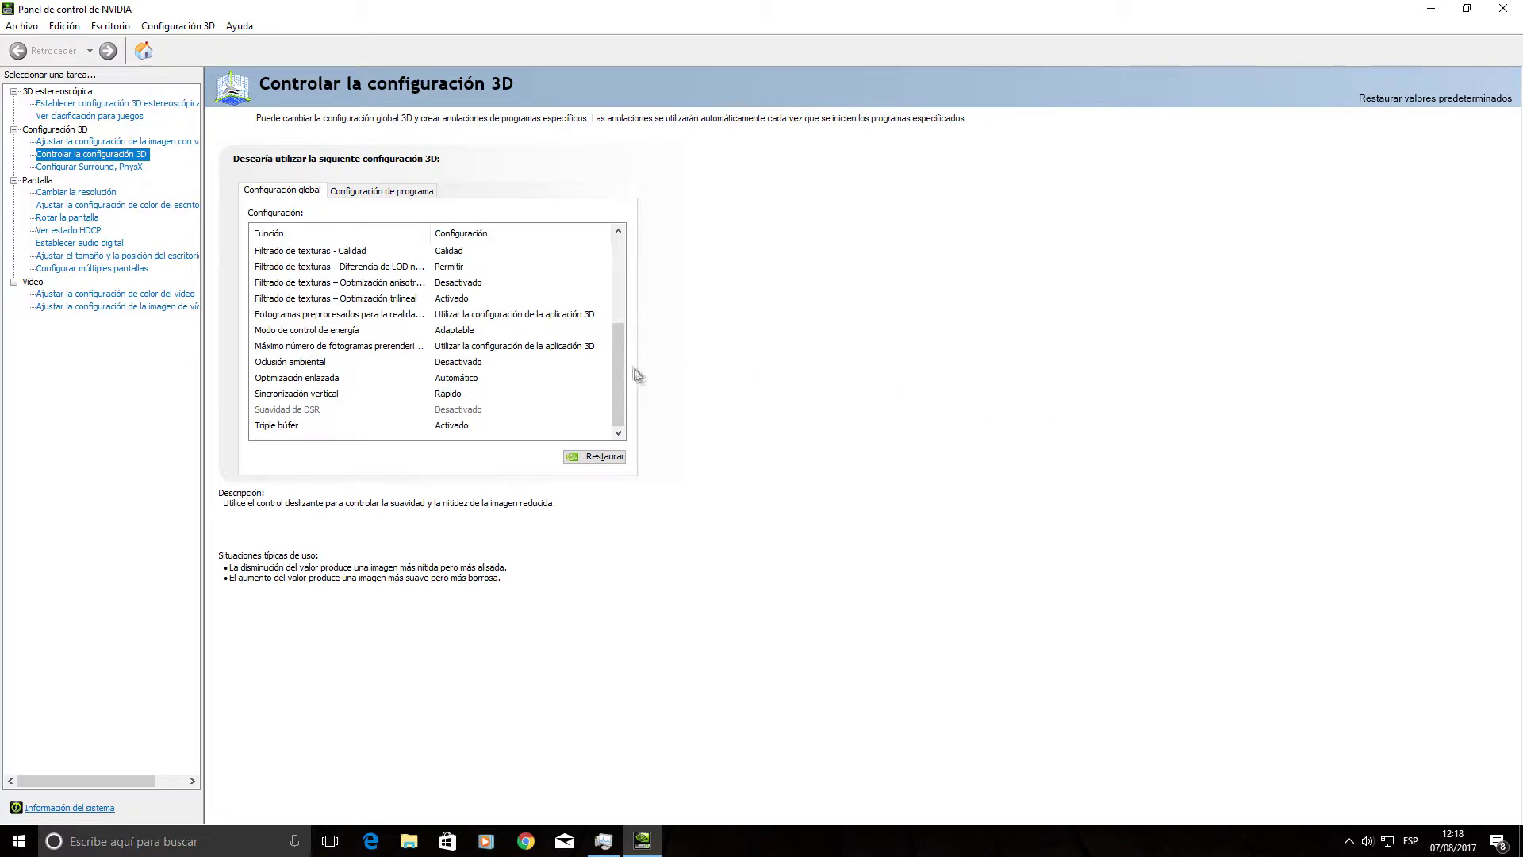
{"action": "mouse_move", "coordinate": [621, 369]}
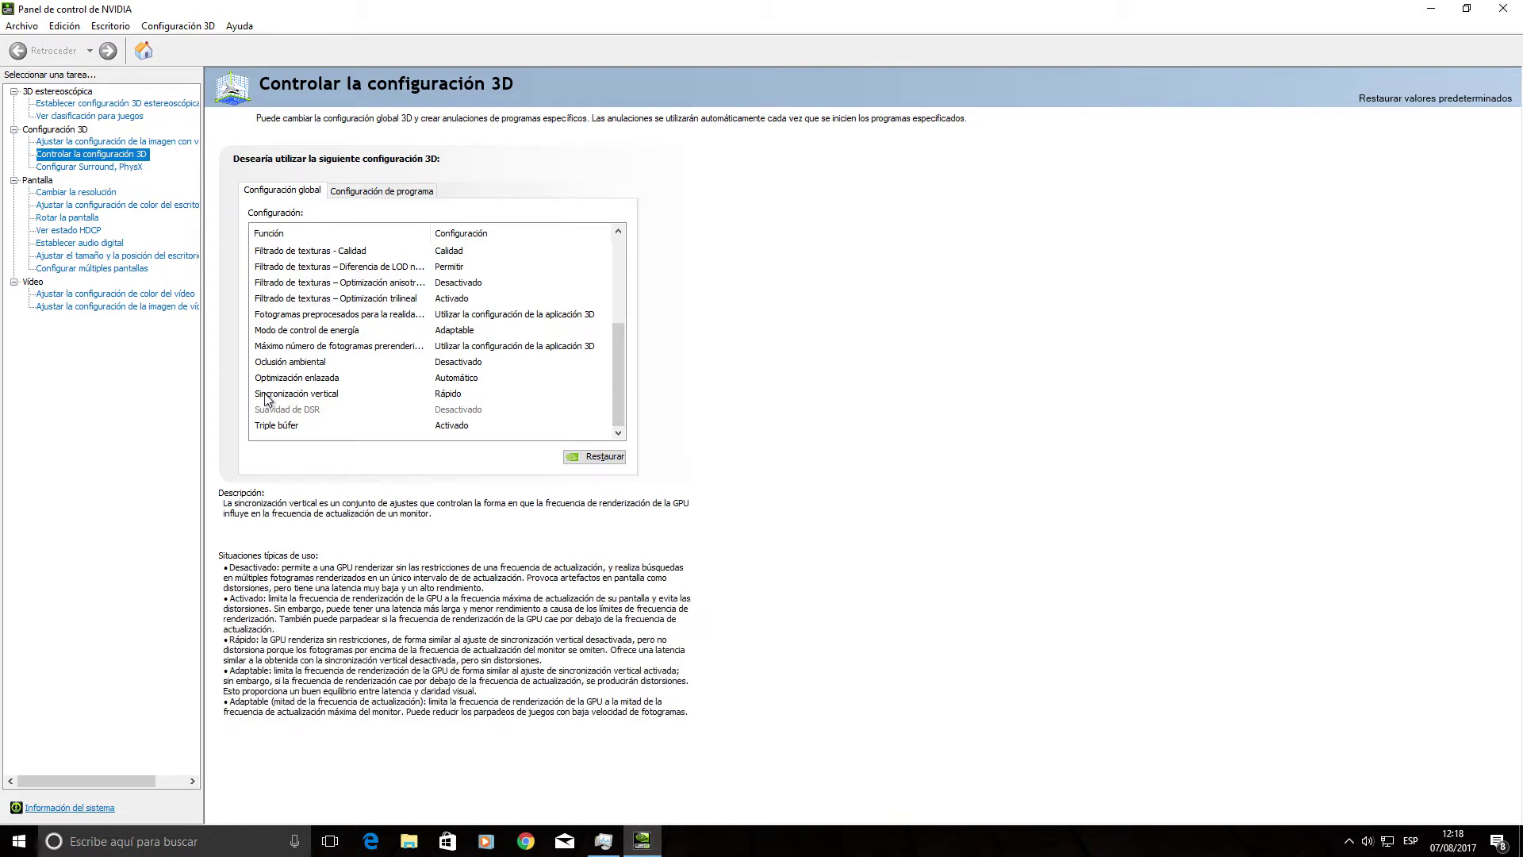
{"action": "left_click", "coordinate": [514, 393]}
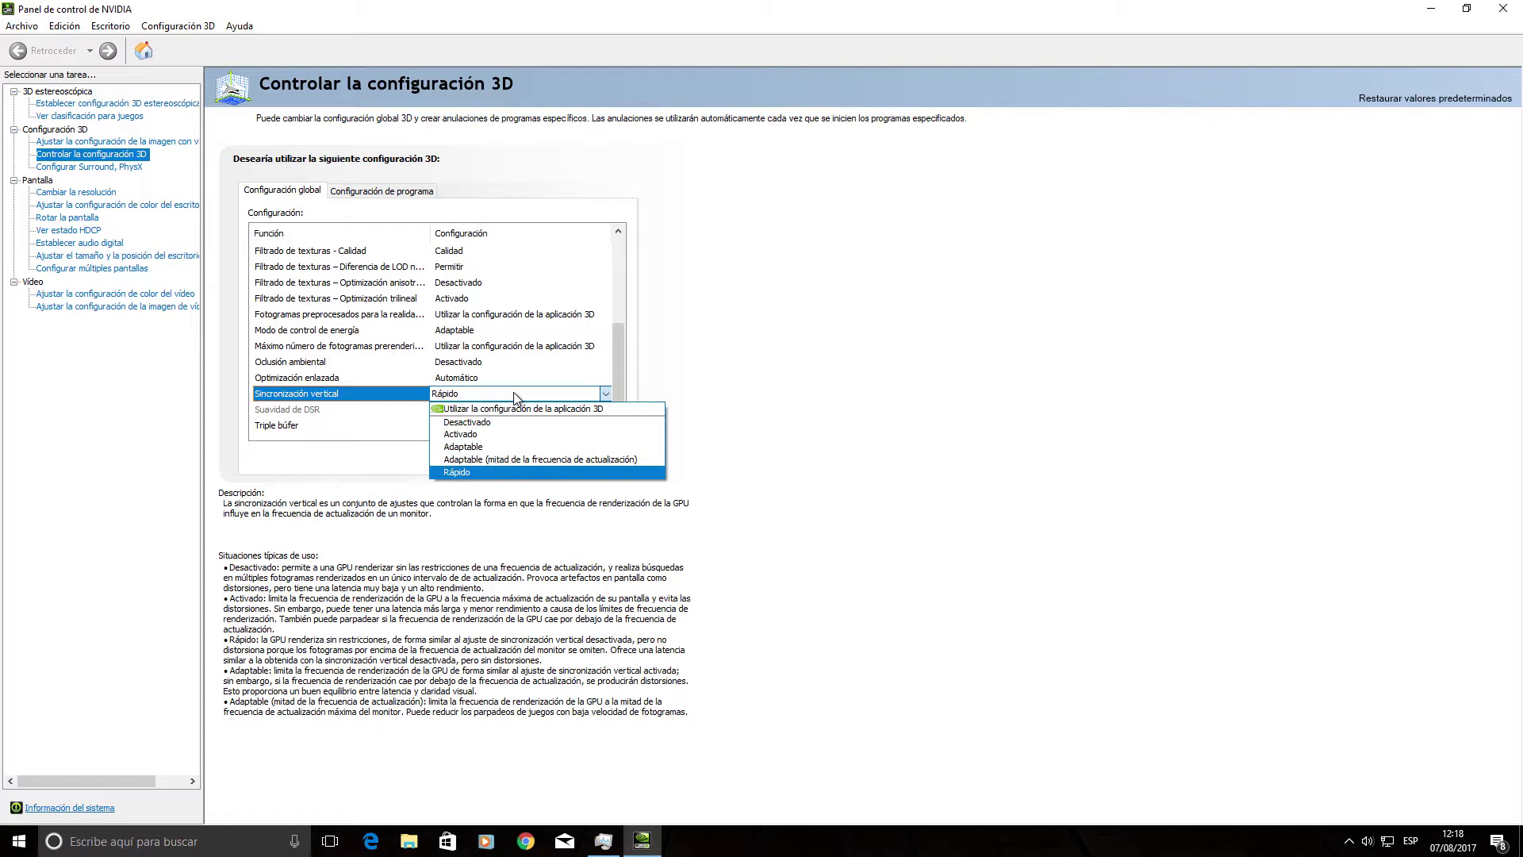
{"action": "left_click", "coordinate": [366, 399]}
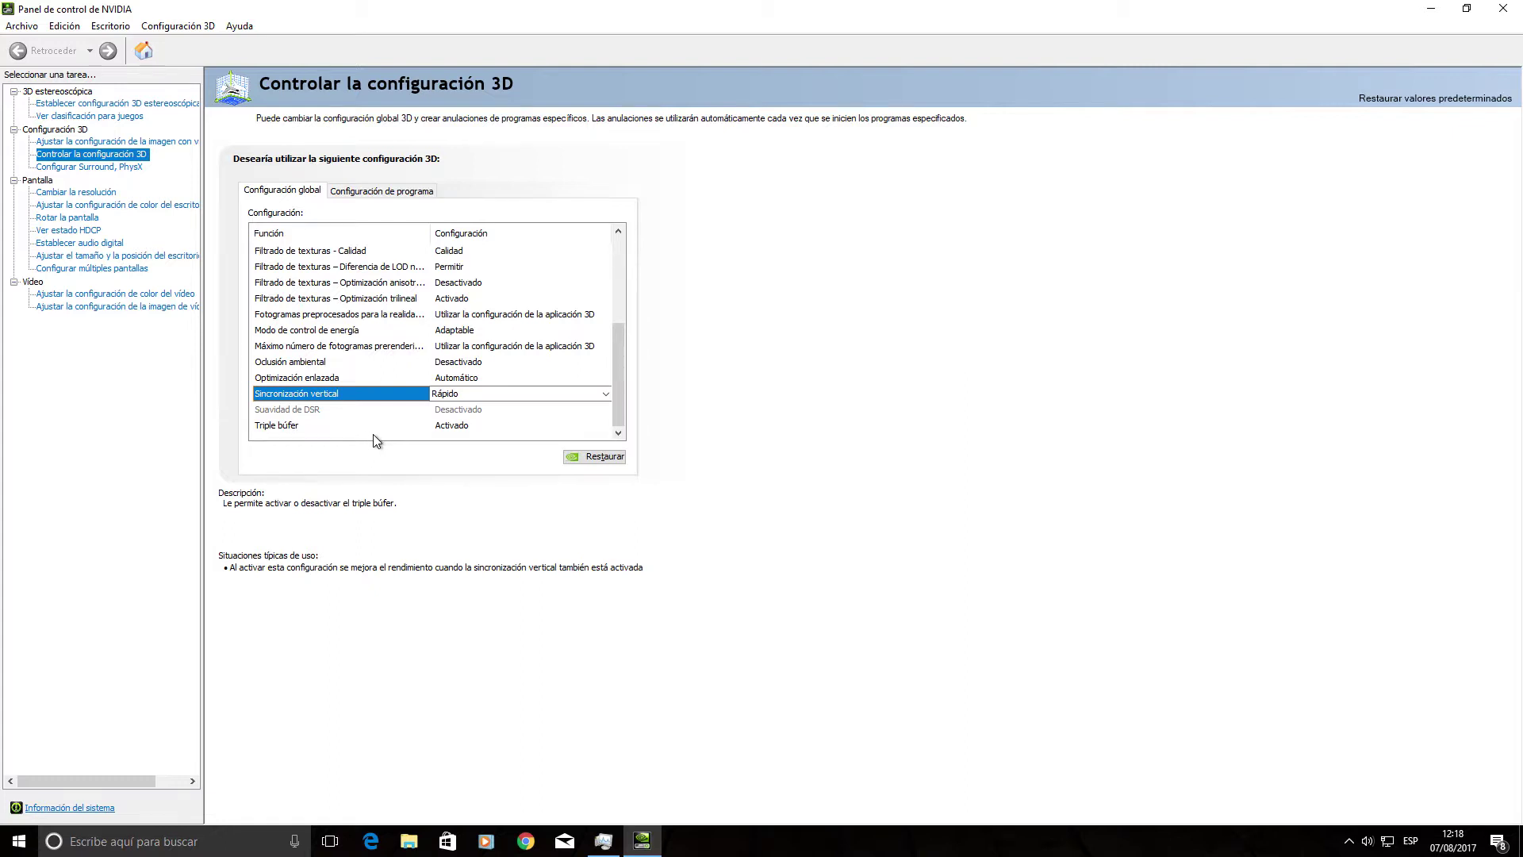
Examine the power management mode plus the FXAA and transparency antialiasing settings, and close the NVIDIA Control Panel
{"action": "left_click_drag", "start_coordinate": [627, 346], "coordinate": [625, 326]}
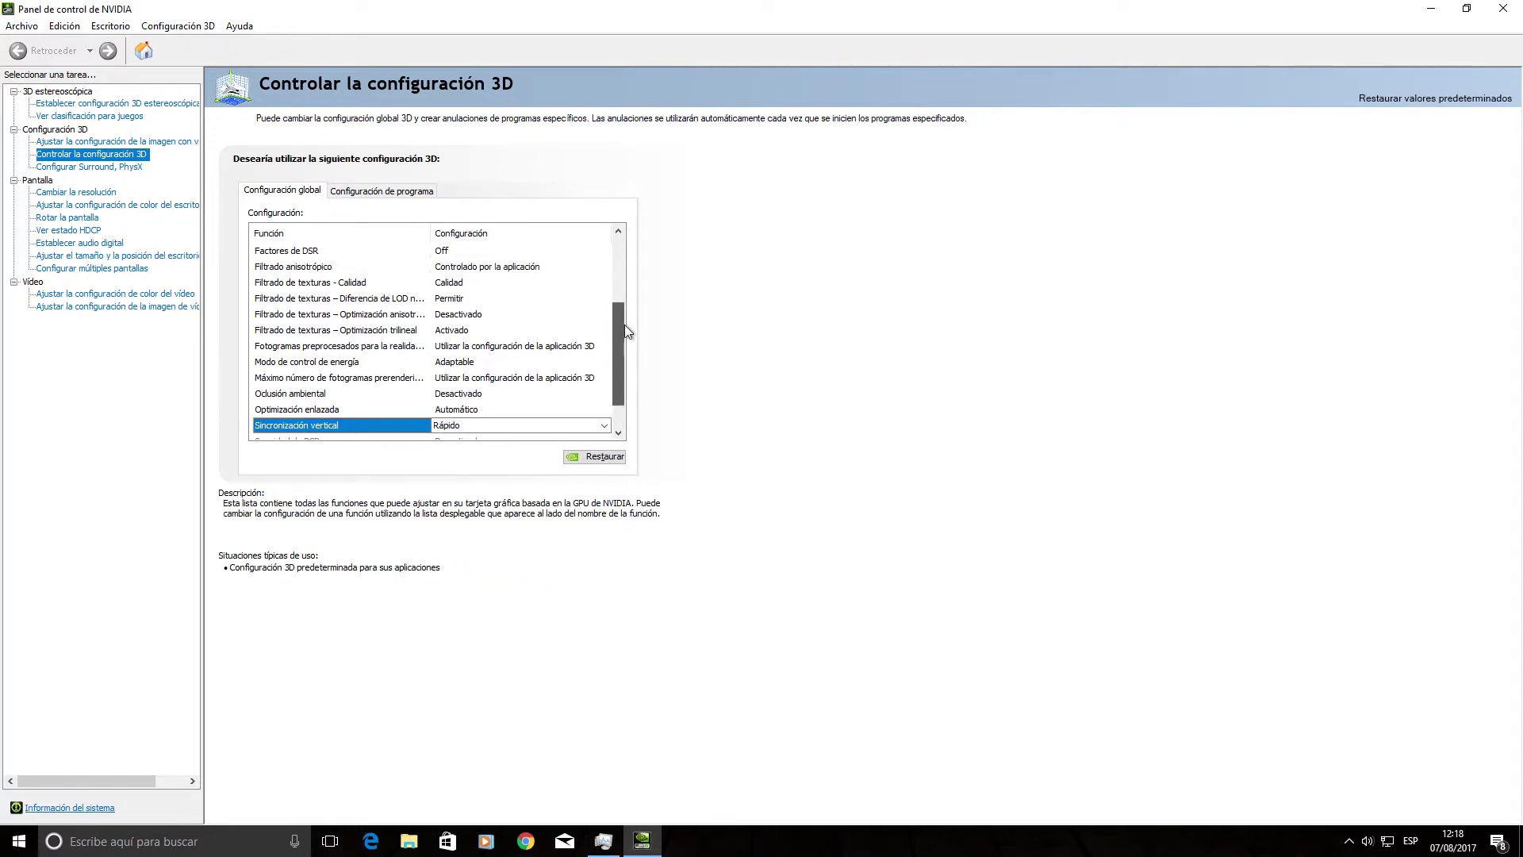
{"action": "left_click", "coordinate": [328, 364]}
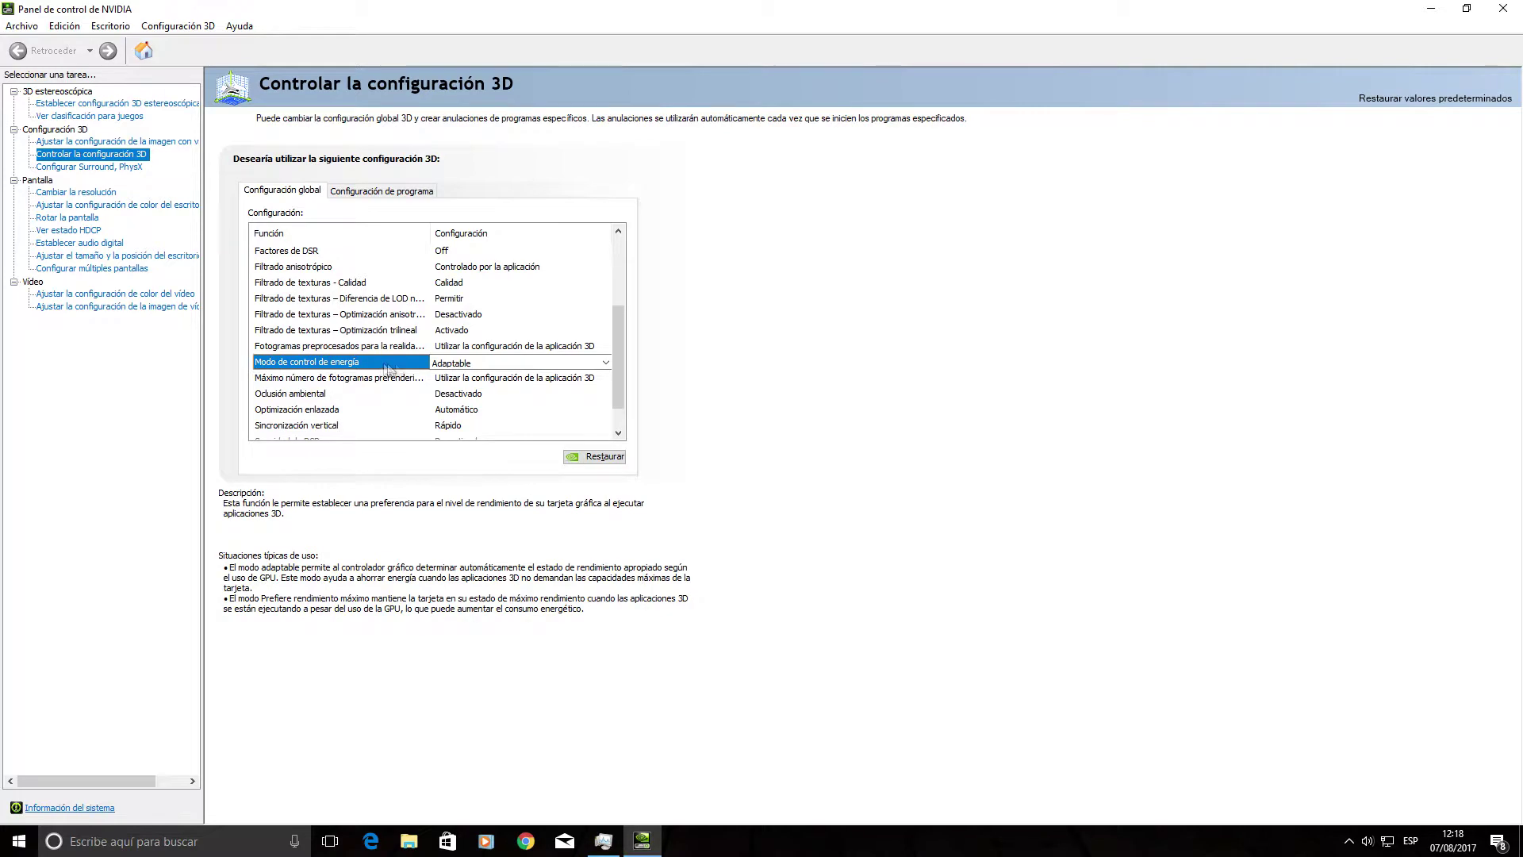
{"action": "scroll", "coordinate": [624, 357], "scroll_direction": "up", "scroll_amount": 1}
{"action": "scroll", "coordinate": [627, 346], "scroll_direction": "up", "scroll_amount": 2}
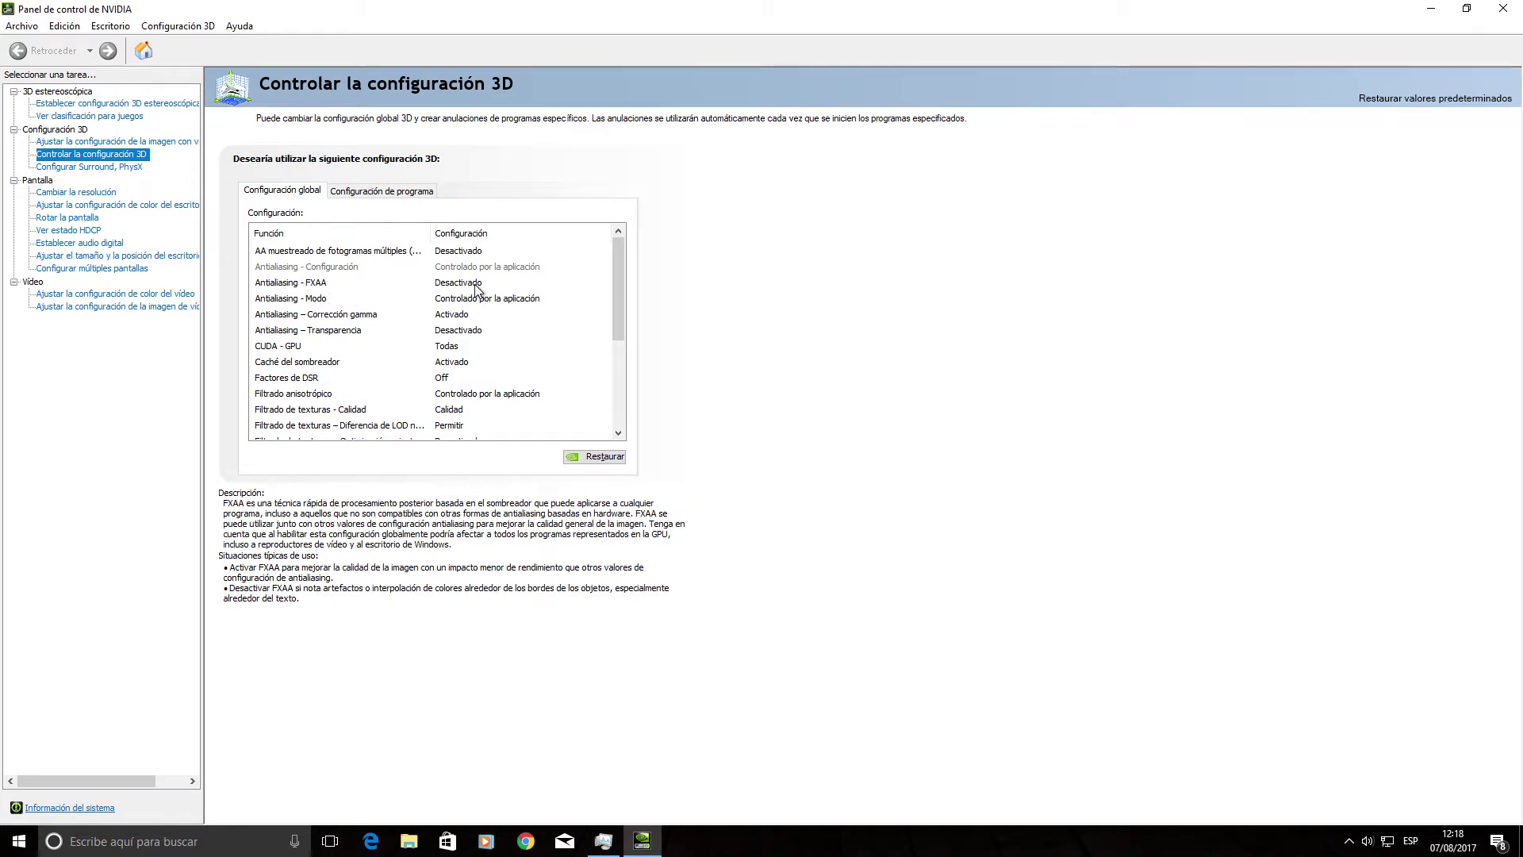
{"action": "left_click", "coordinate": [290, 284]}
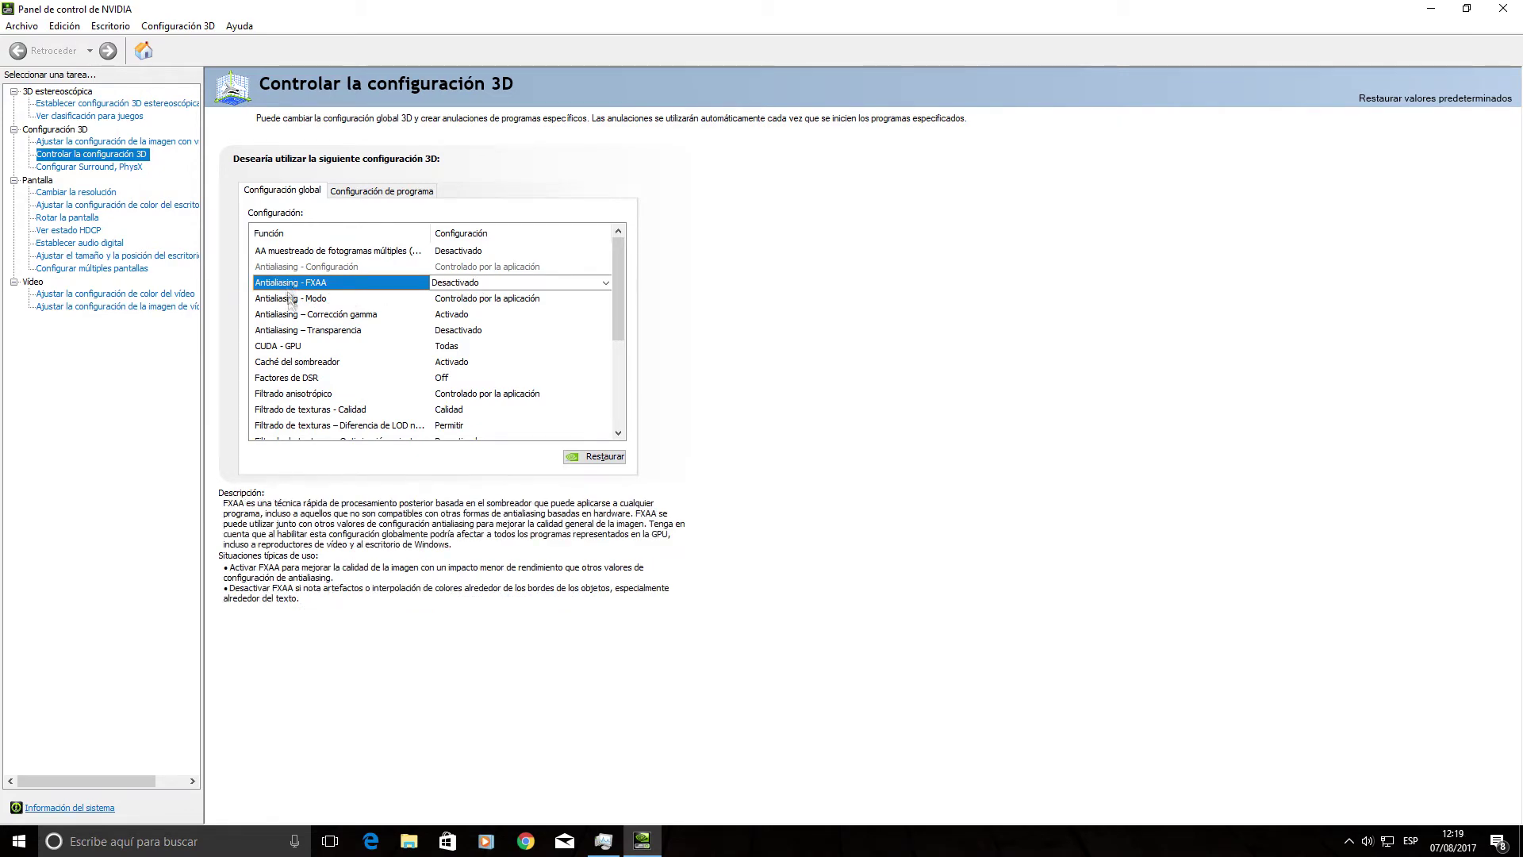
{"action": "left_click", "coordinate": [299, 332]}
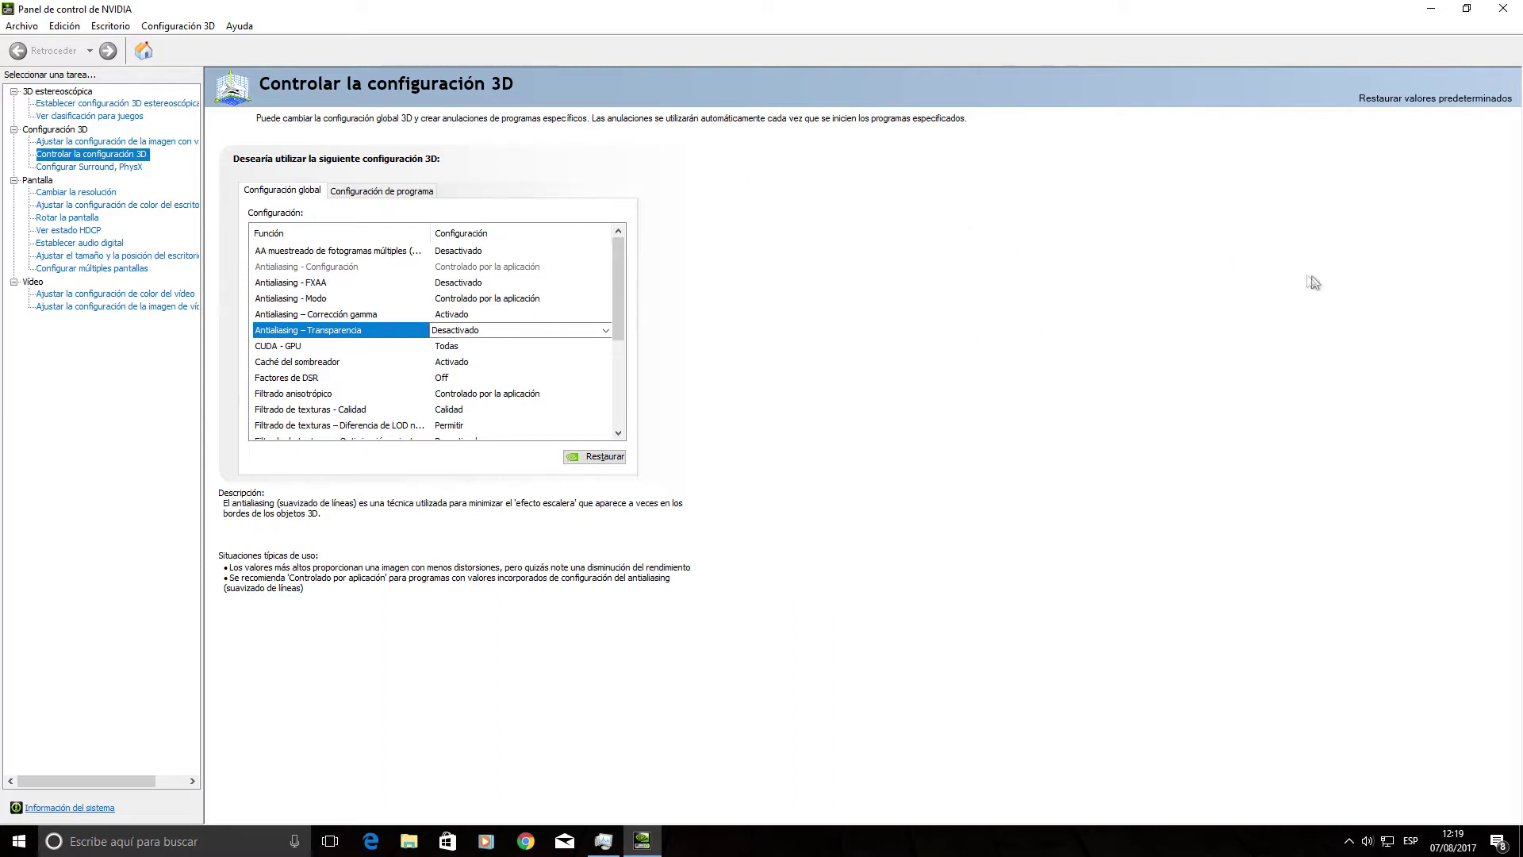
{"action": "left_click", "coordinate": [1506, 11]}
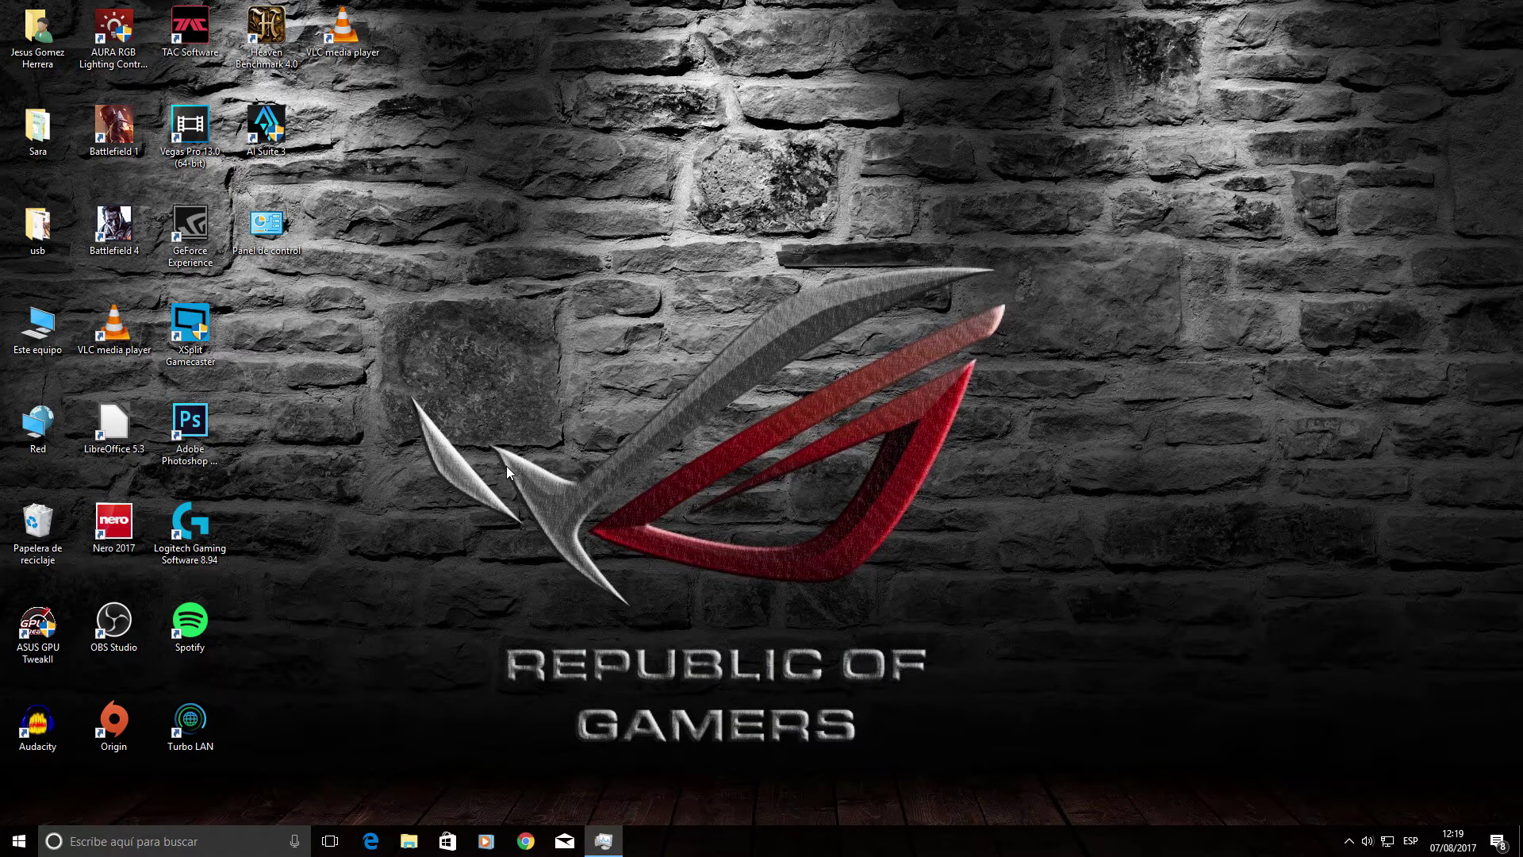
Open GeForce Experience and check the available and currently installed Game Ready drivers
{"action": "double_click", "coordinate": [198, 232]}
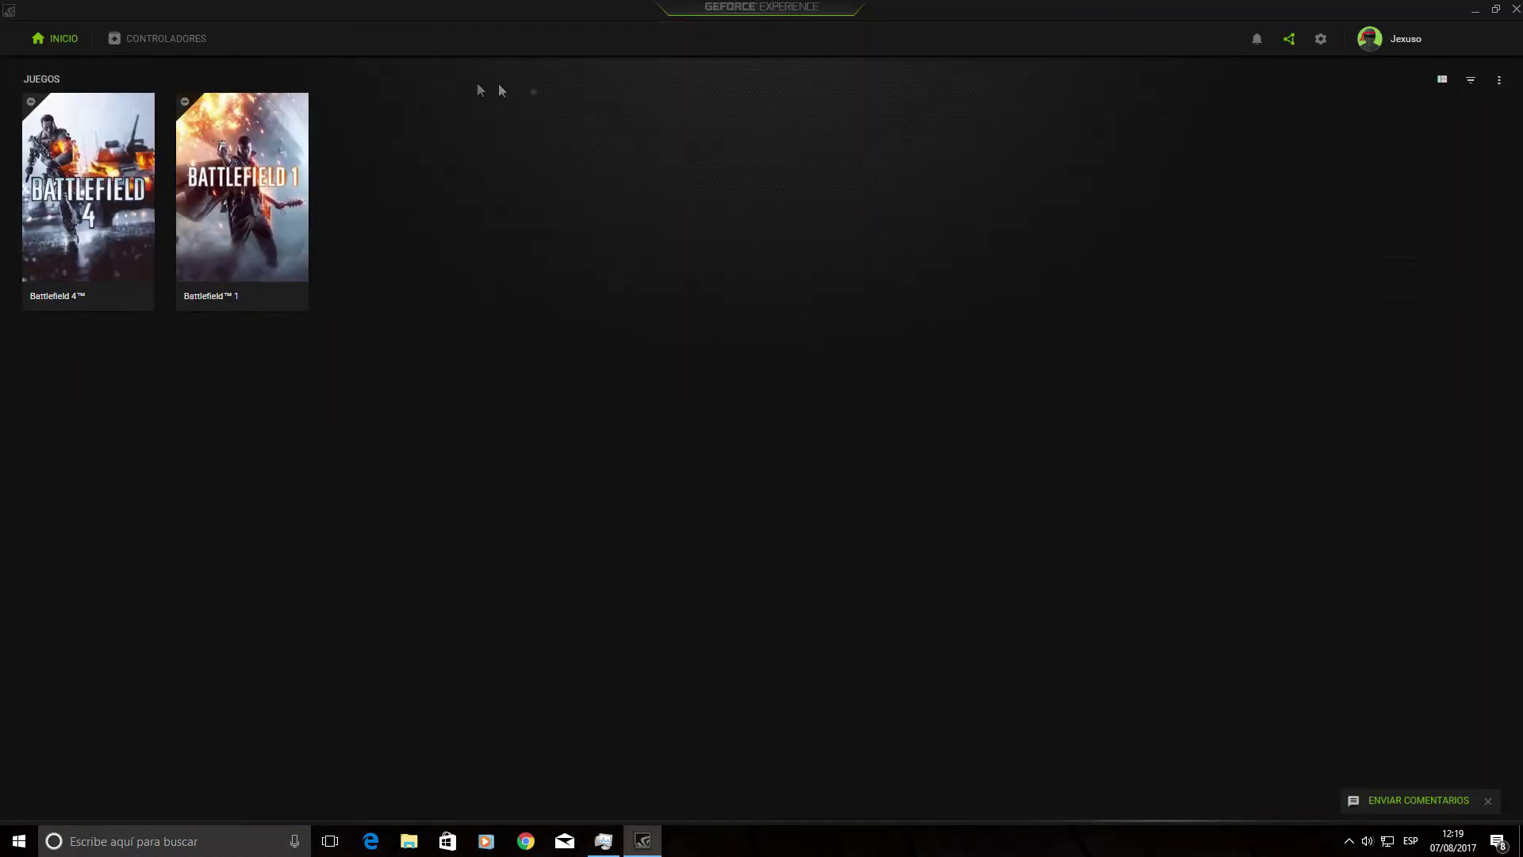
{"action": "left_click", "coordinate": [170, 40]}
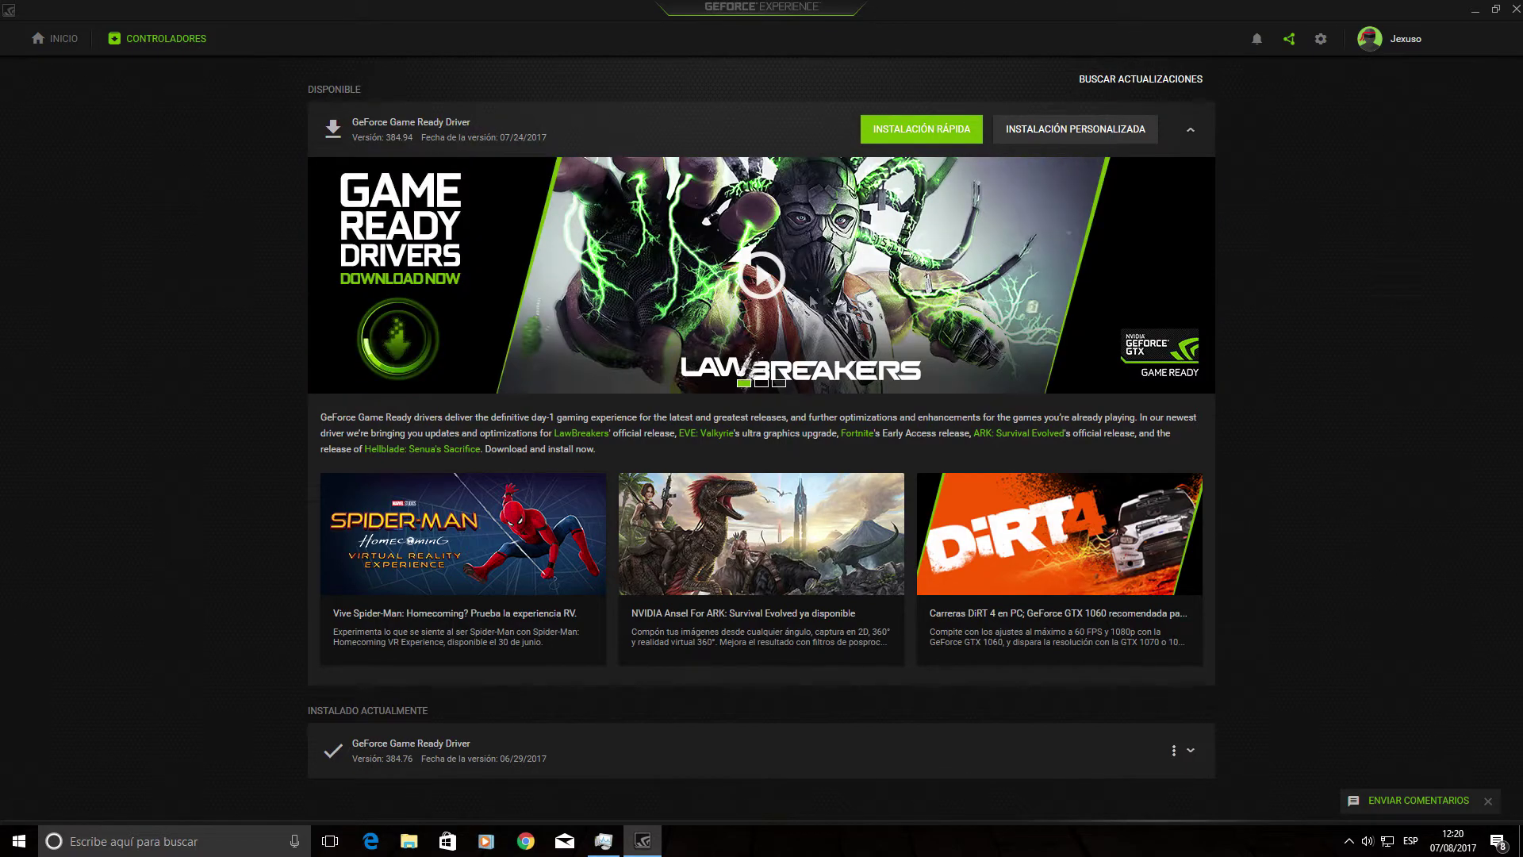
{"action": "left_click", "coordinate": [673, 353]}
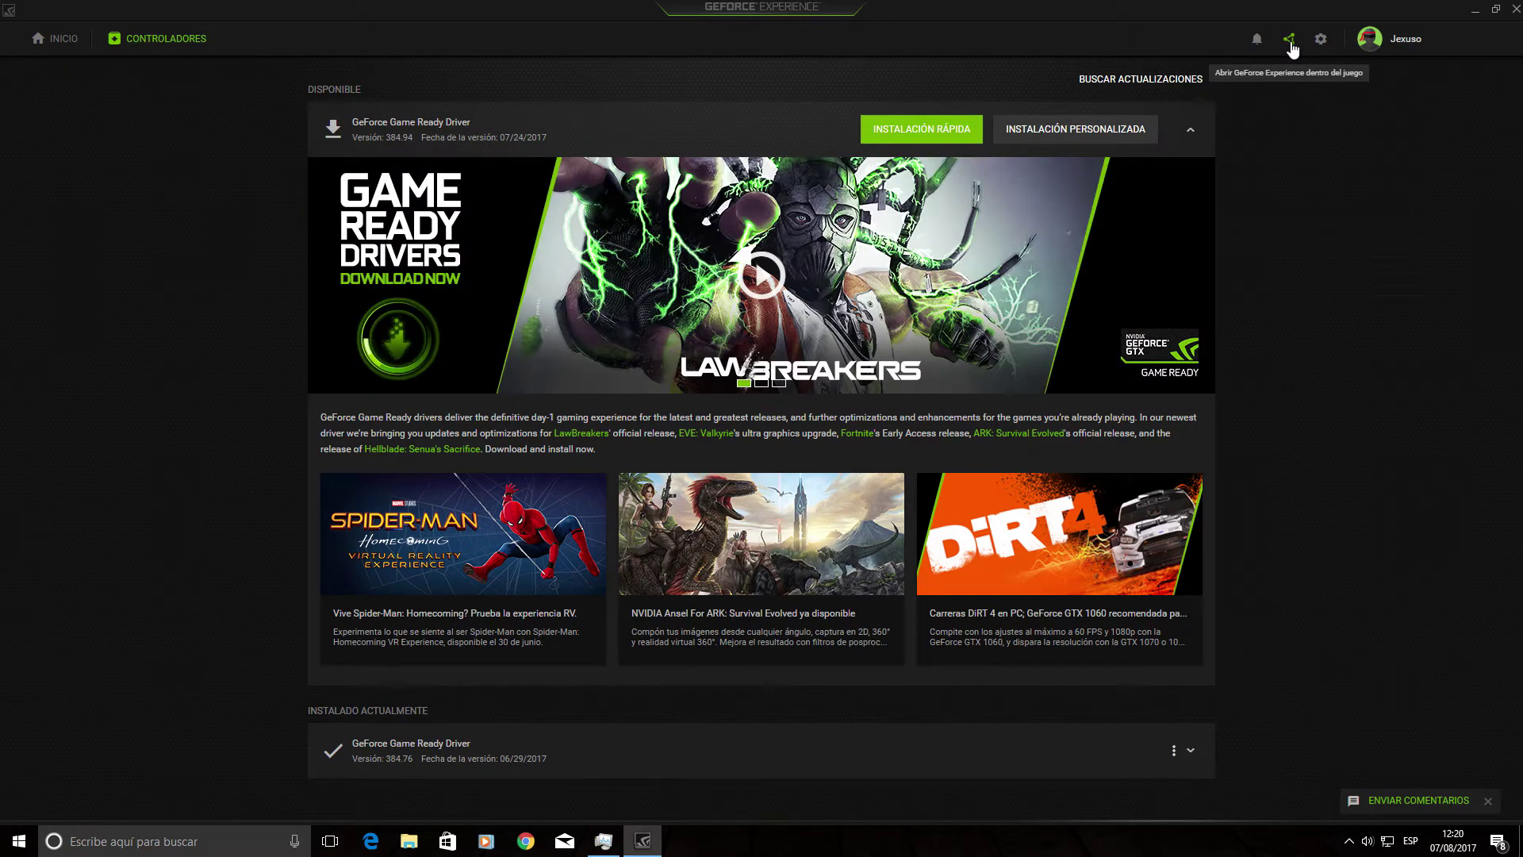
View the in-game overlay and the general settings of GeForce Experience, and minimize its window
{"action": "left_click", "coordinate": [1290, 41]}
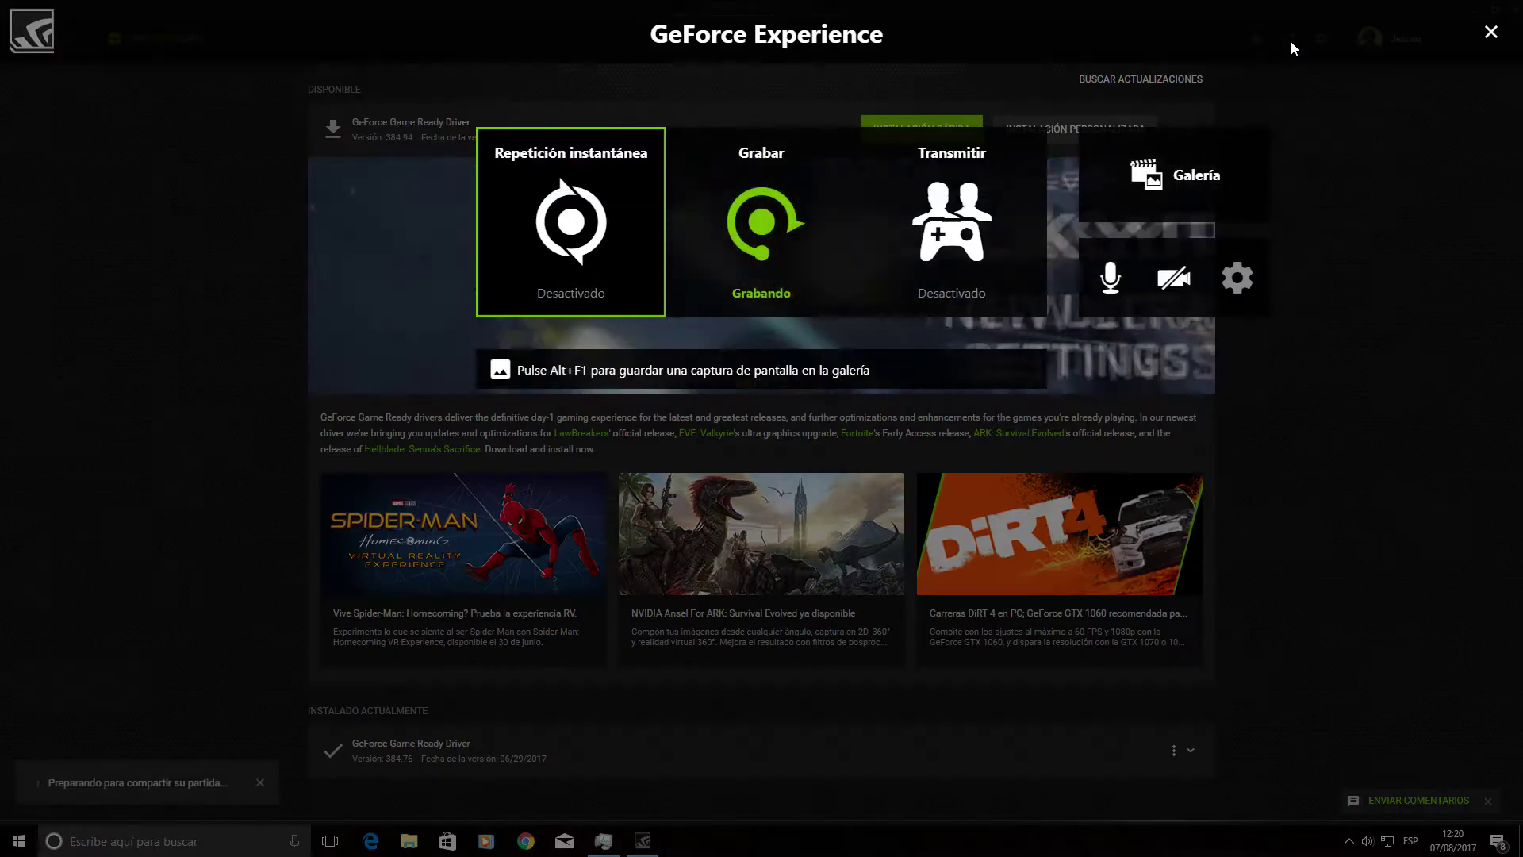
{"action": "left_click", "coordinate": [1481, 43]}
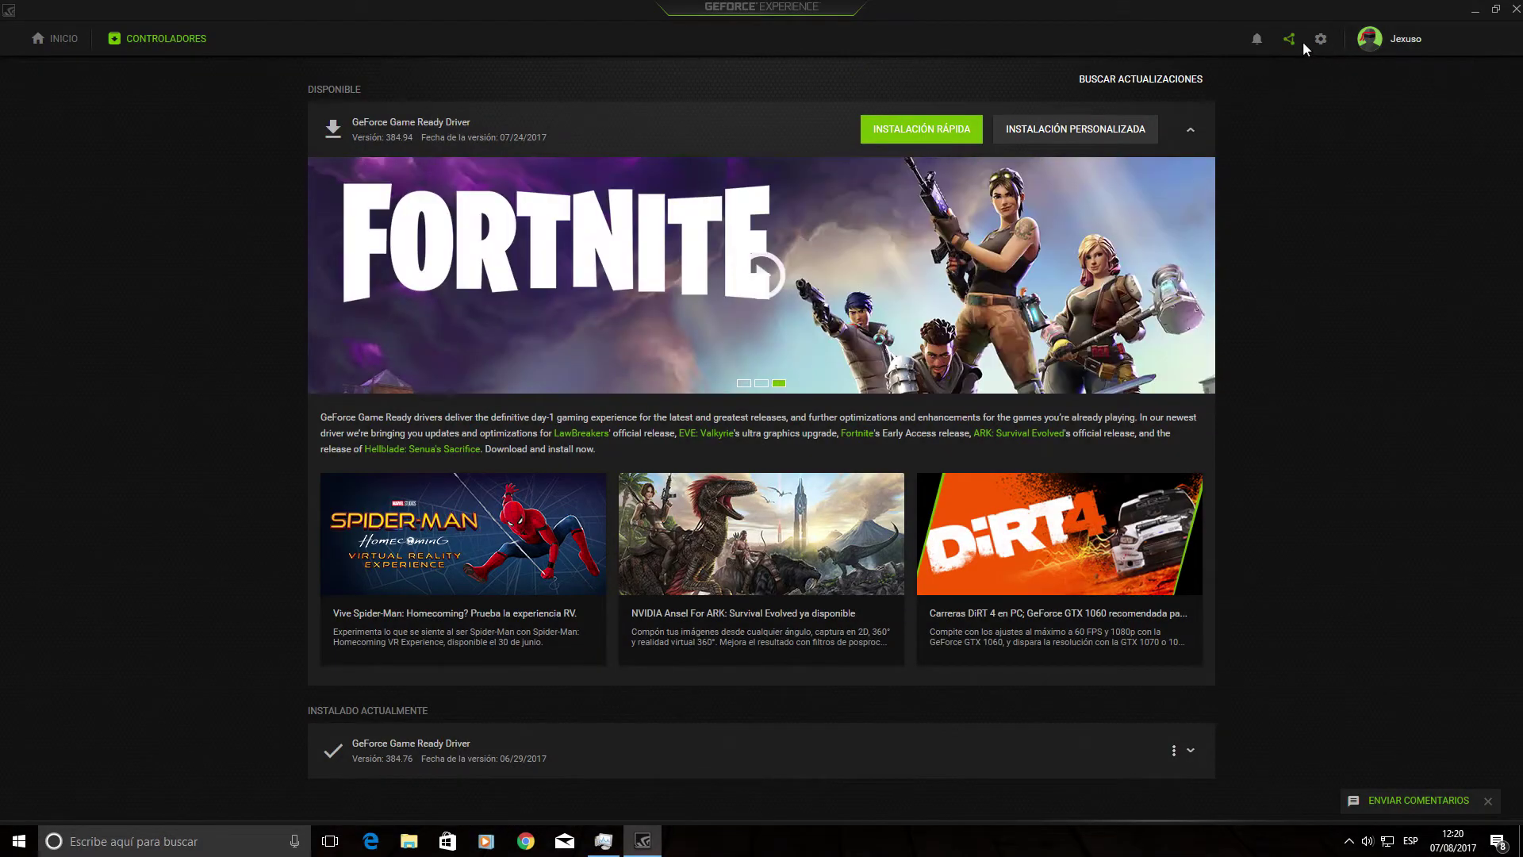
{"action": "left_click", "coordinate": [1320, 38]}
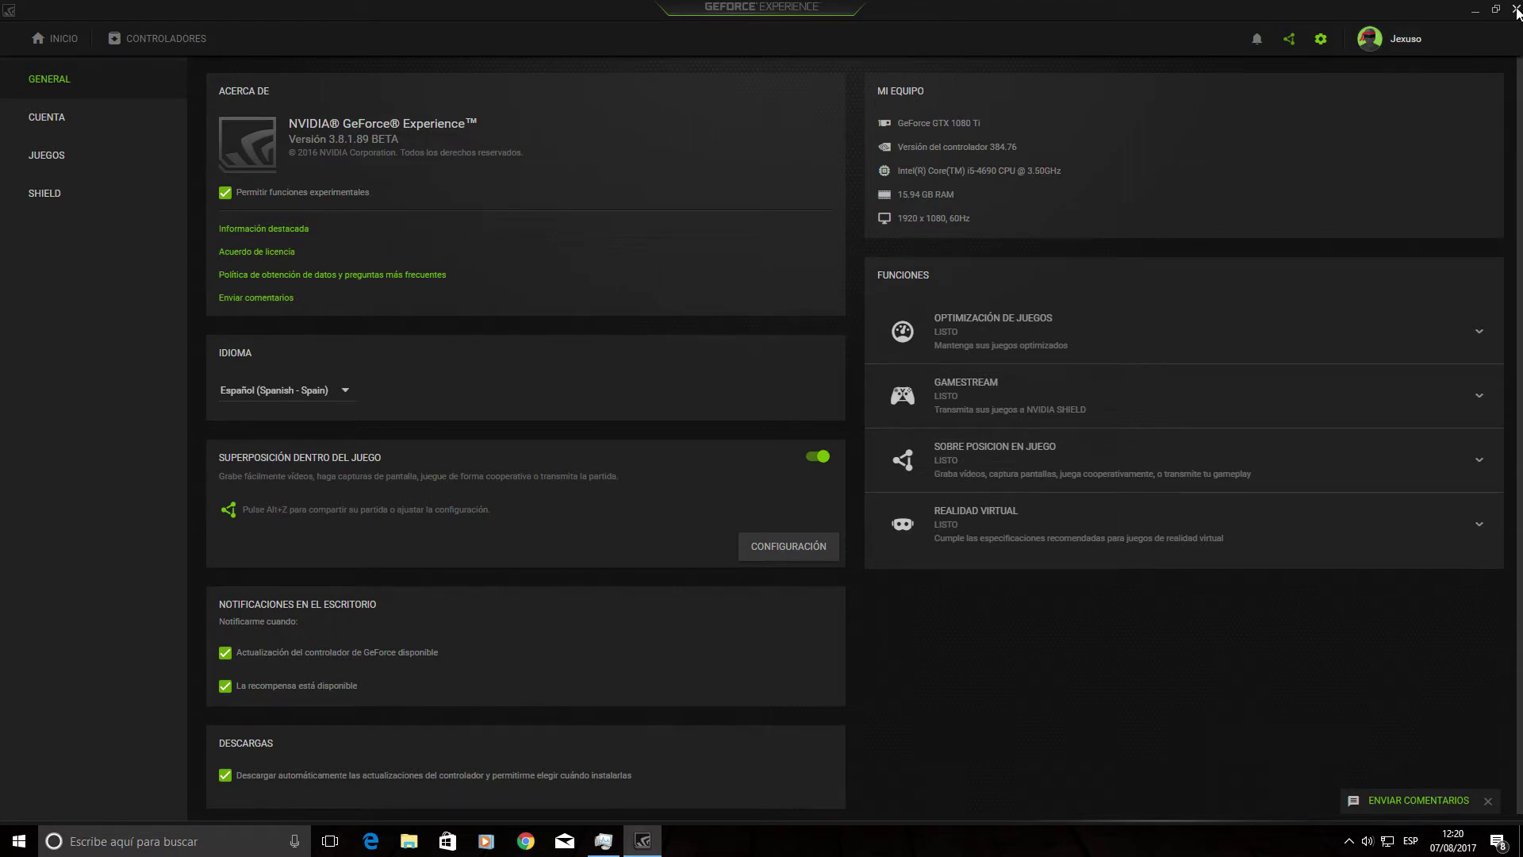
{"action": "left_click", "coordinate": [1477, 11]}
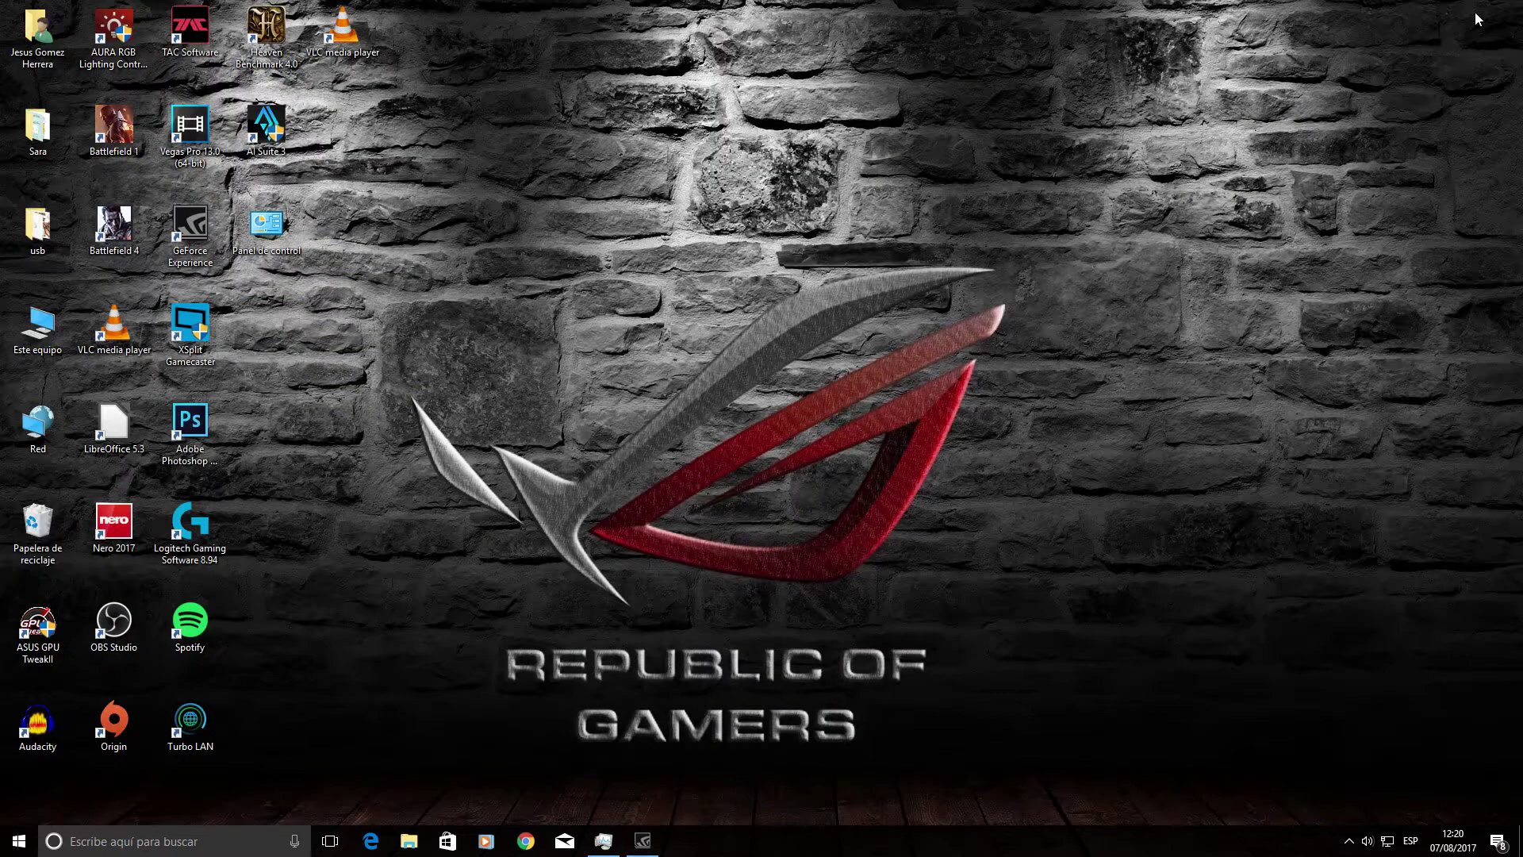
Open Origin, review the in-game overlay and fps counter settings in the application settings, and close the window
{"action": "double_click", "coordinate": [114, 719]}
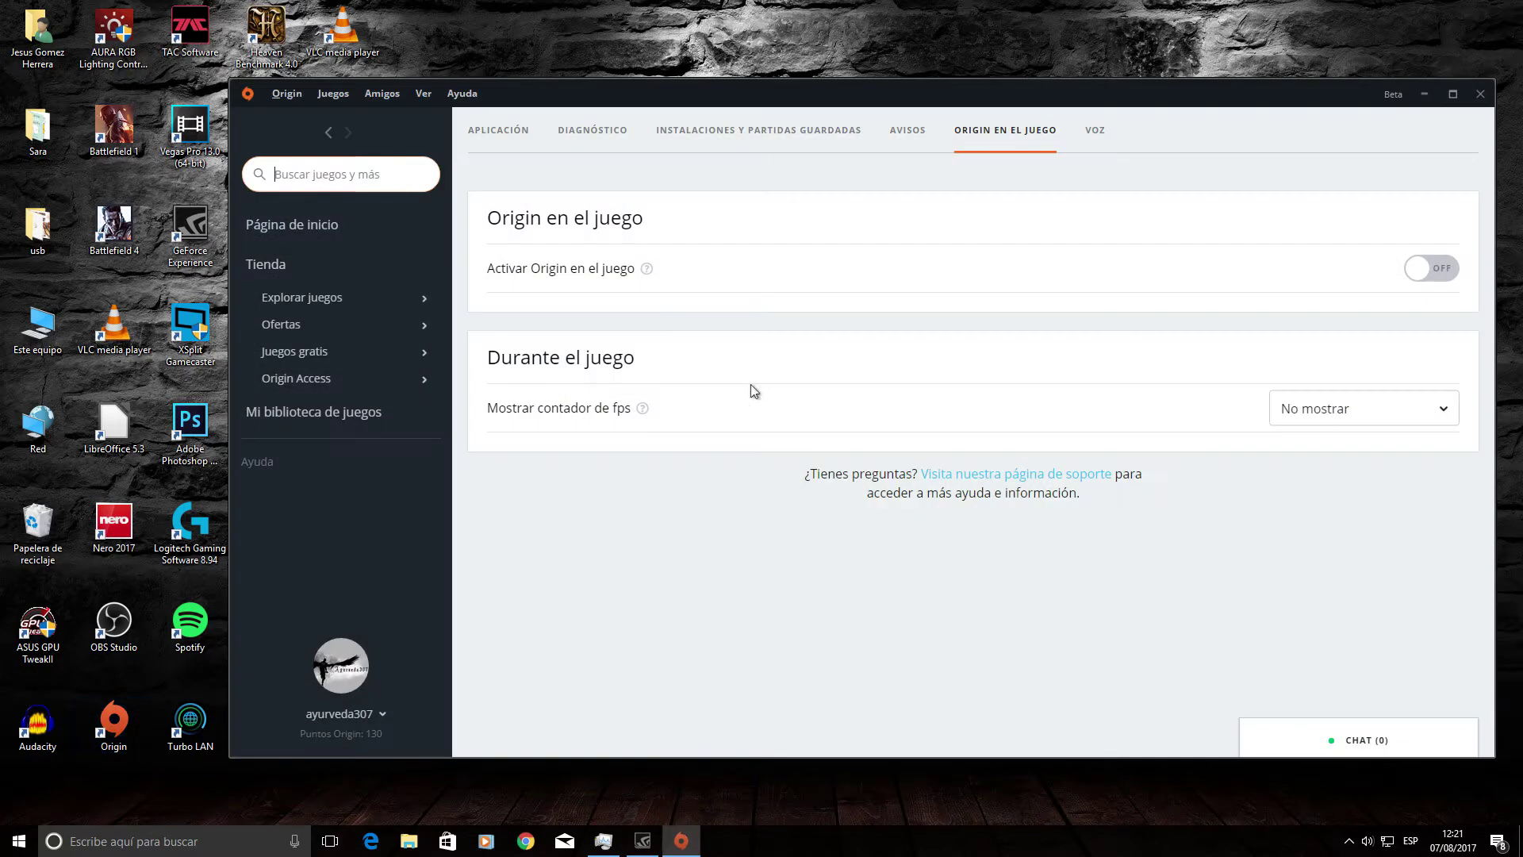
{"action": "left_click", "coordinate": [292, 96]}
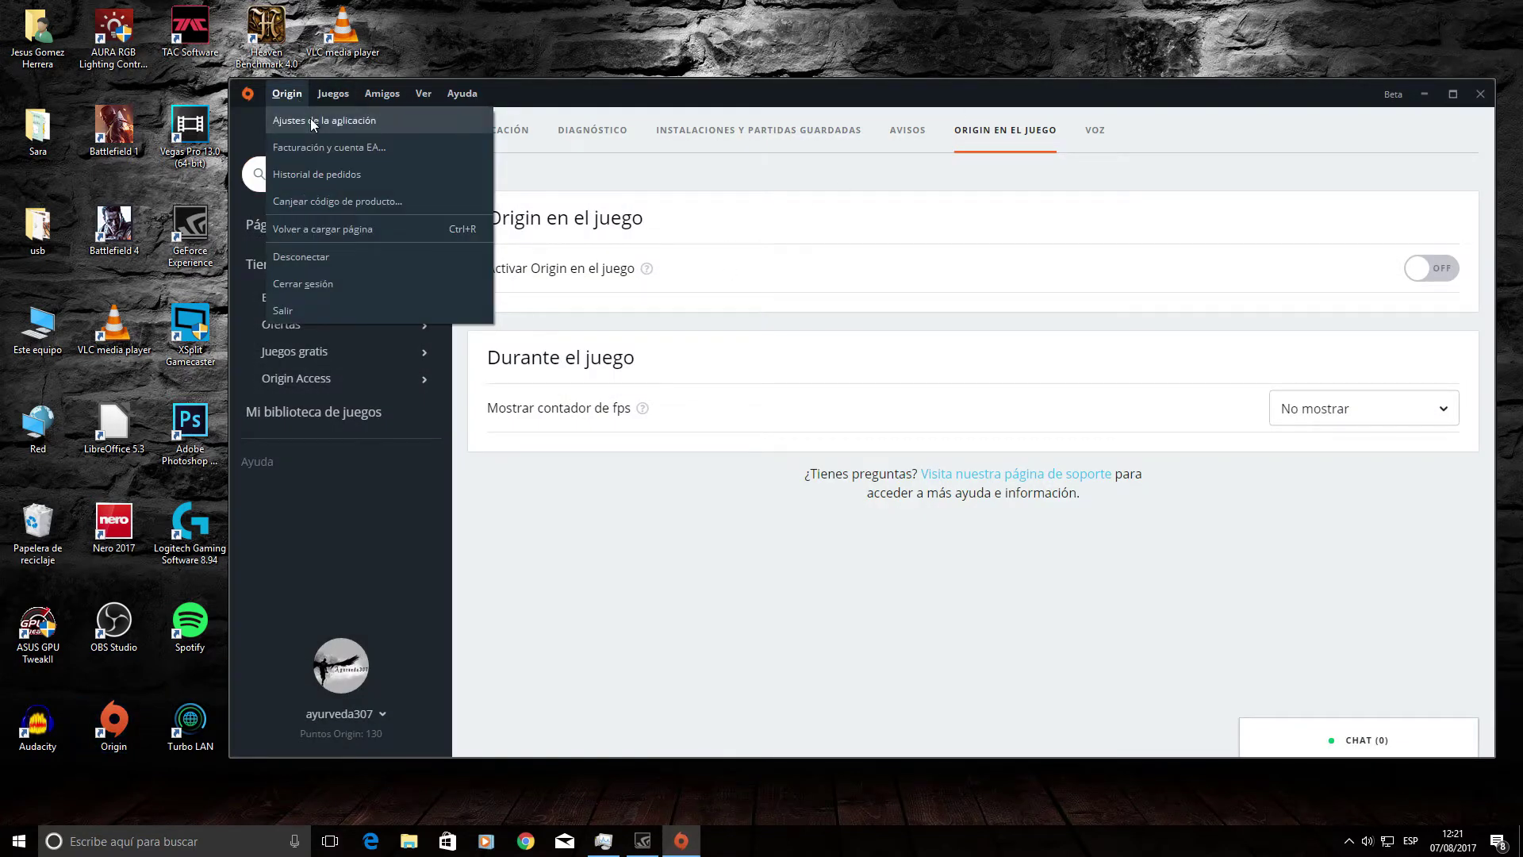
{"action": "left_click", "coordinate": [388, 123]}
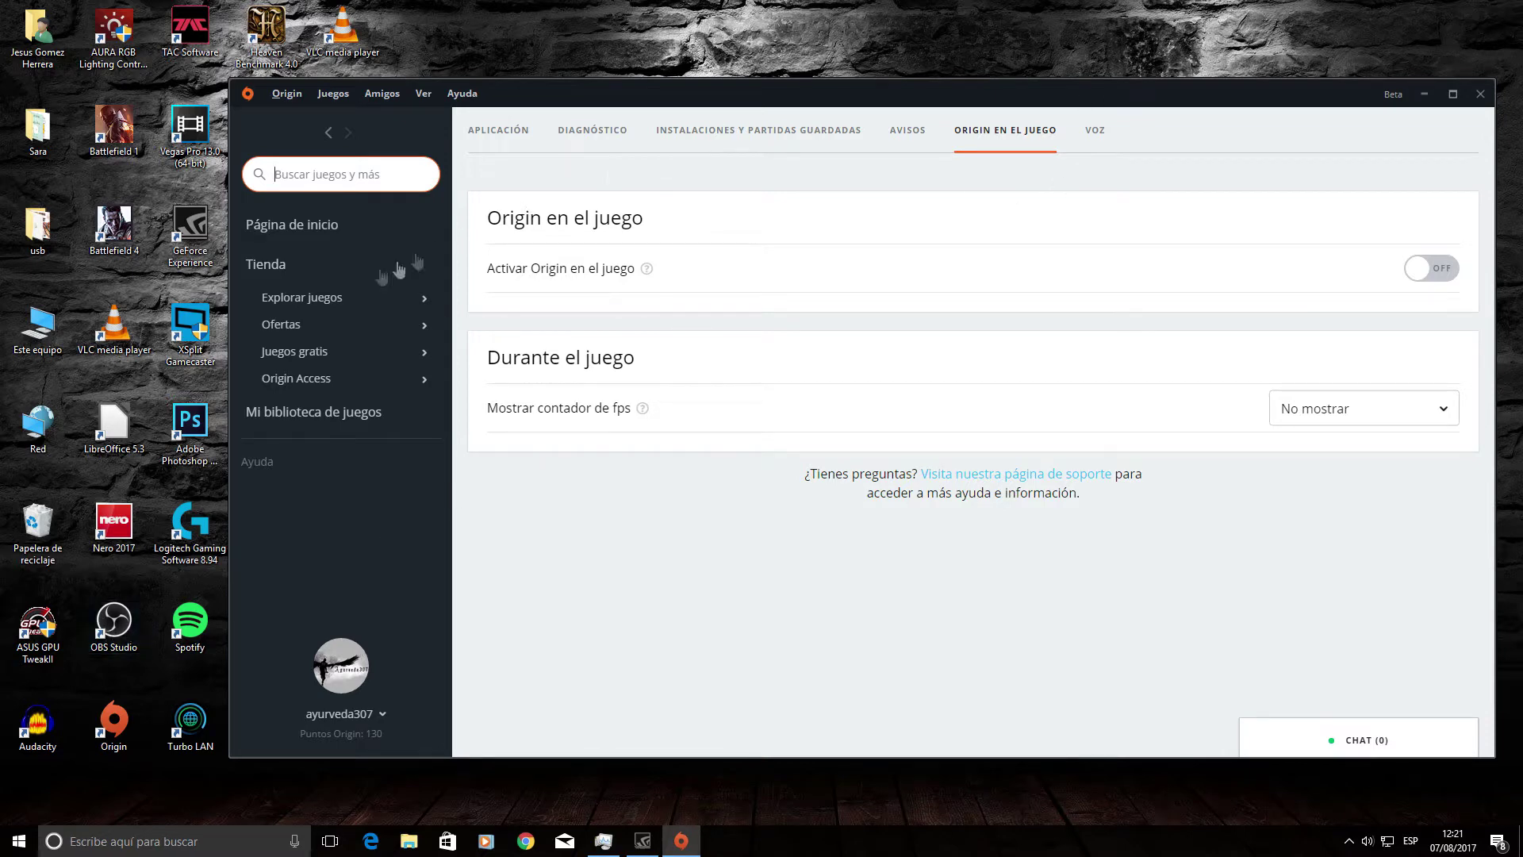
{"action": "left_click_drag", "start_coordinate": [984, 104], "coordinate": [1056, 131]}
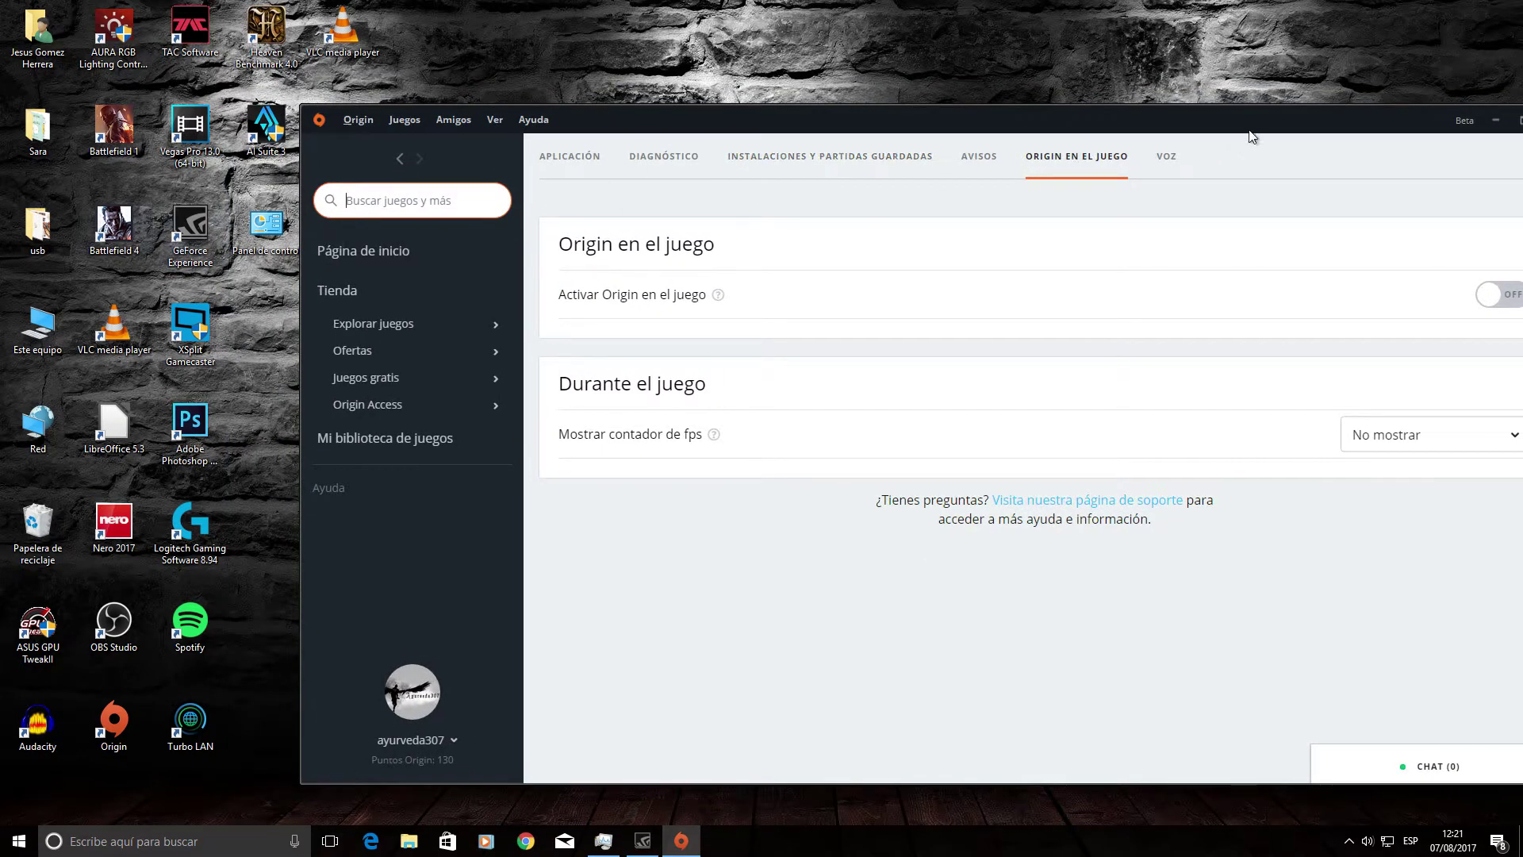
{"action": "left_click_drag", "start_coordinate": [1250, 133], "coordinate": [1179, 125]}
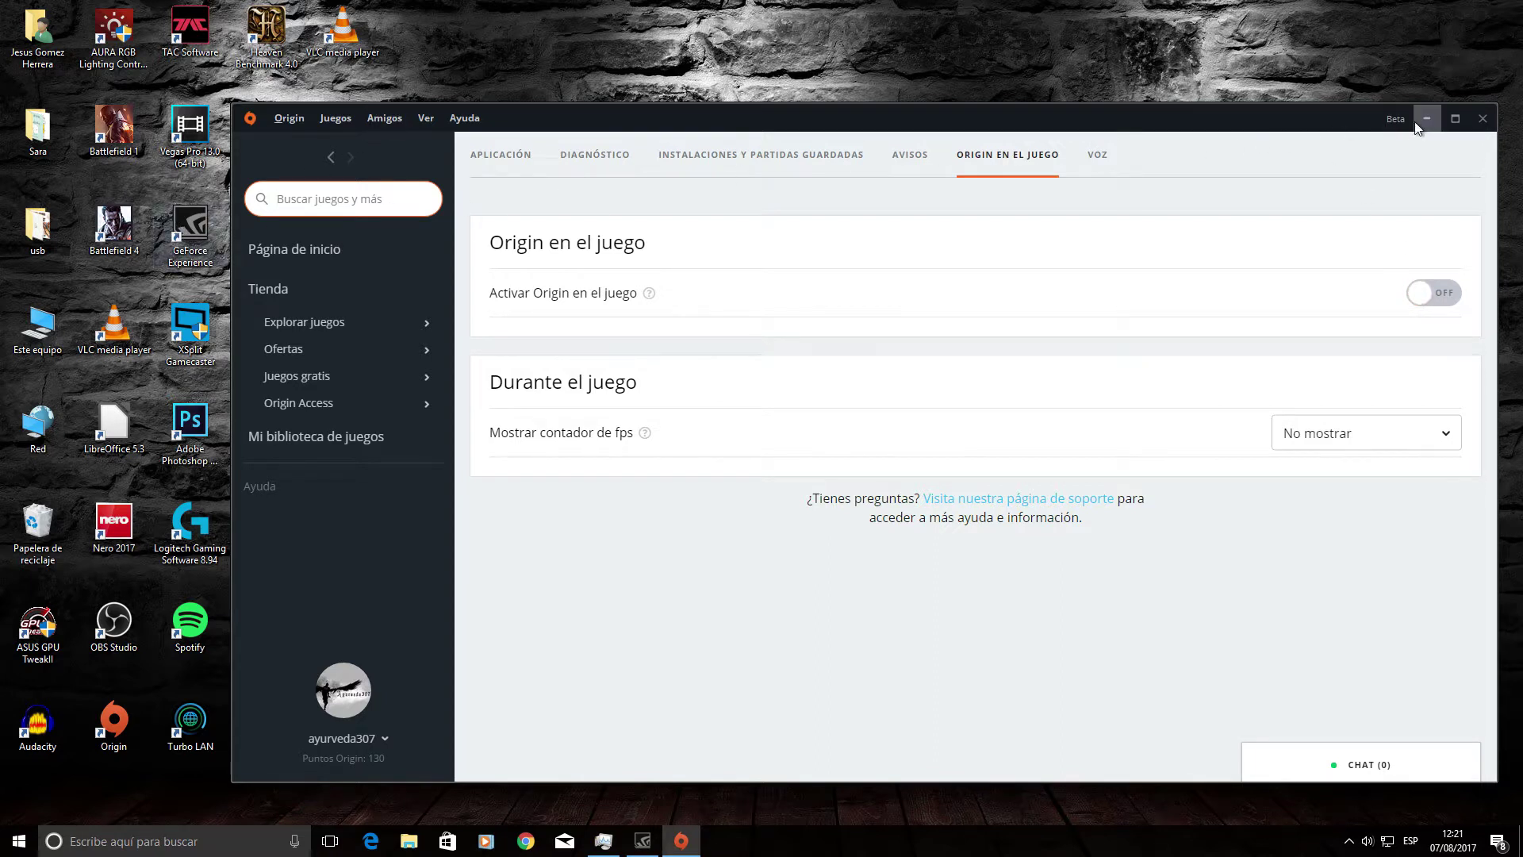
{"action": "left_click", "coordinate": [1483, 119]}
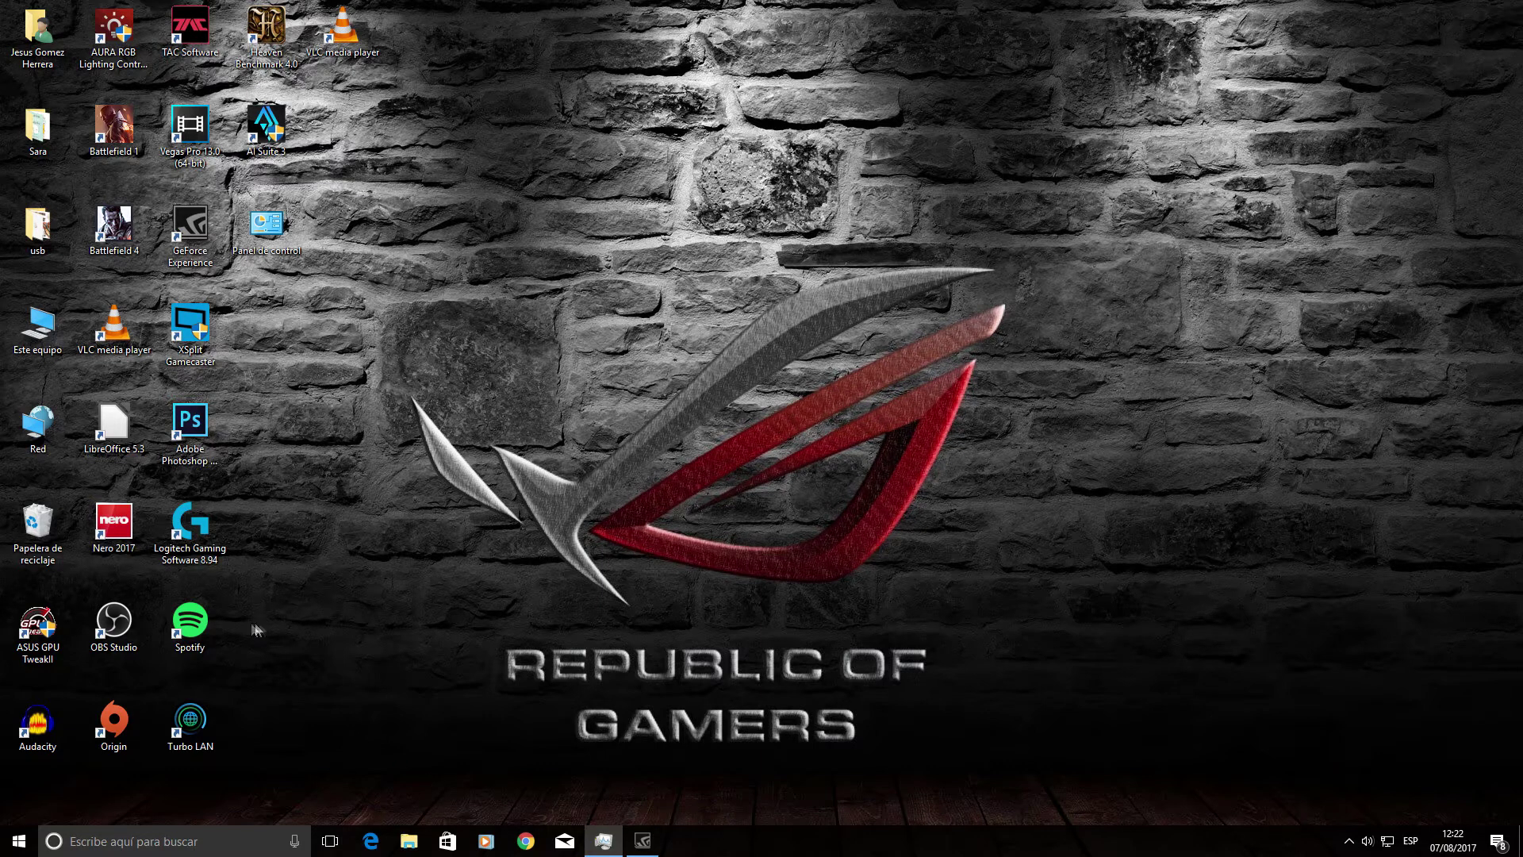
Open Logitech Gaming Software, review its general configuration and display the list of applets
{"action": "double_click", "coordinate": [190, 524]}
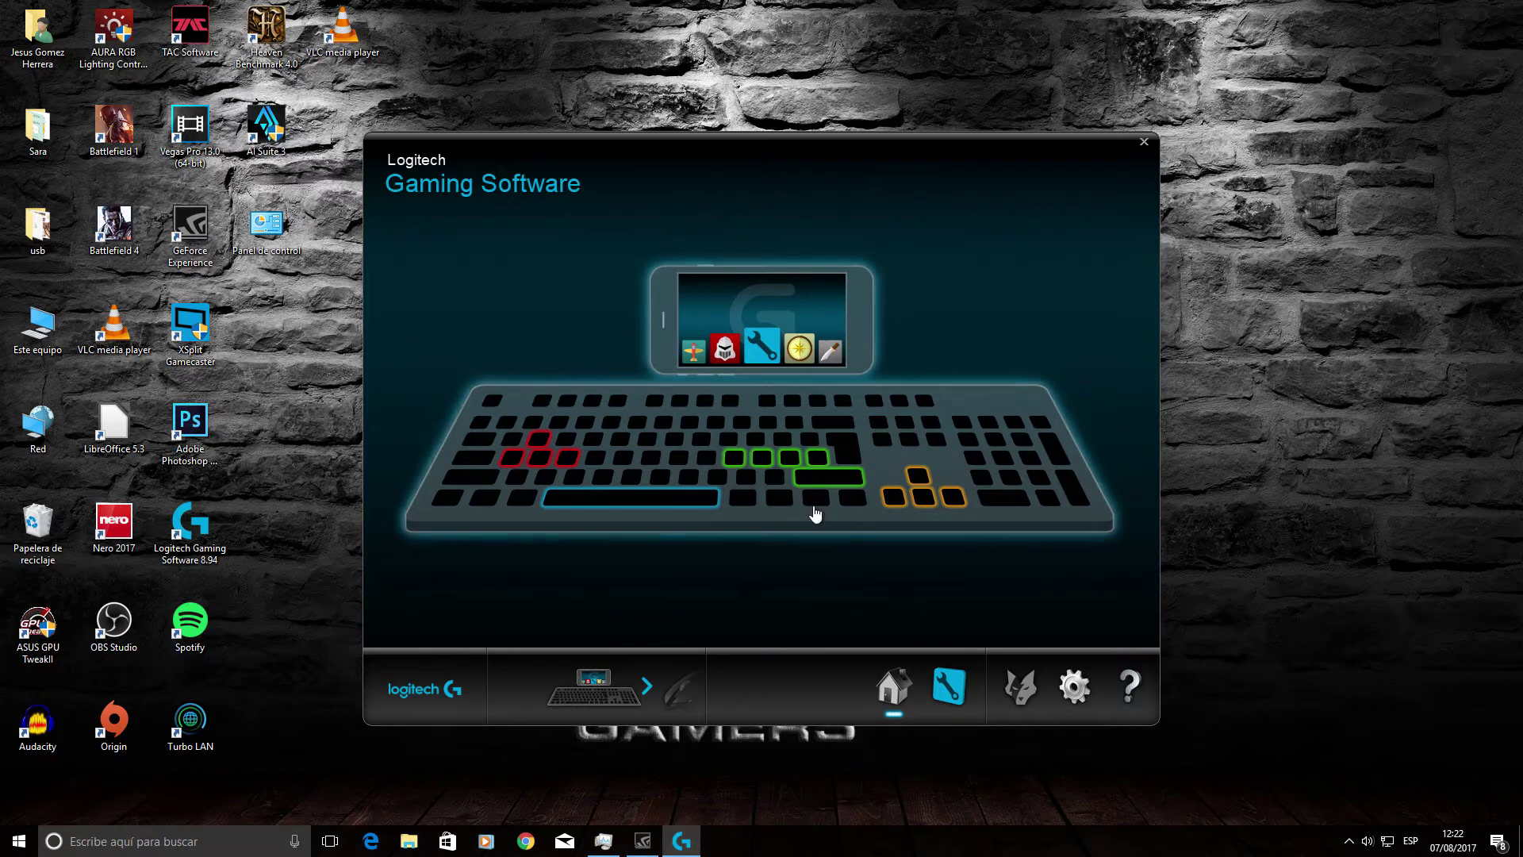
{"action": "left_click", "coordinate": [1071, 679]}
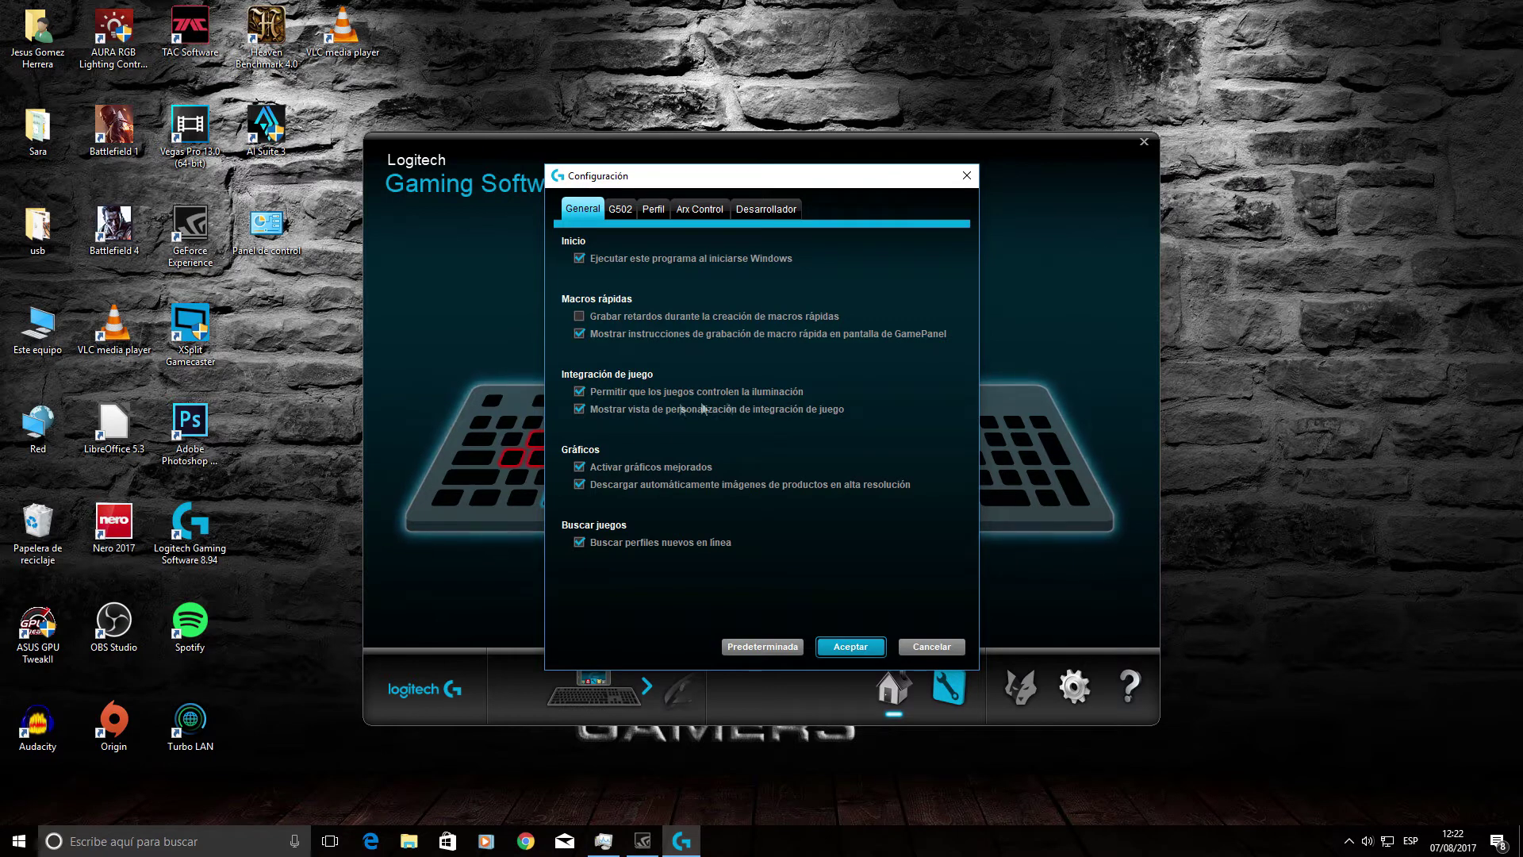
{"action": "left_click", "coordinate": [864, 649]}
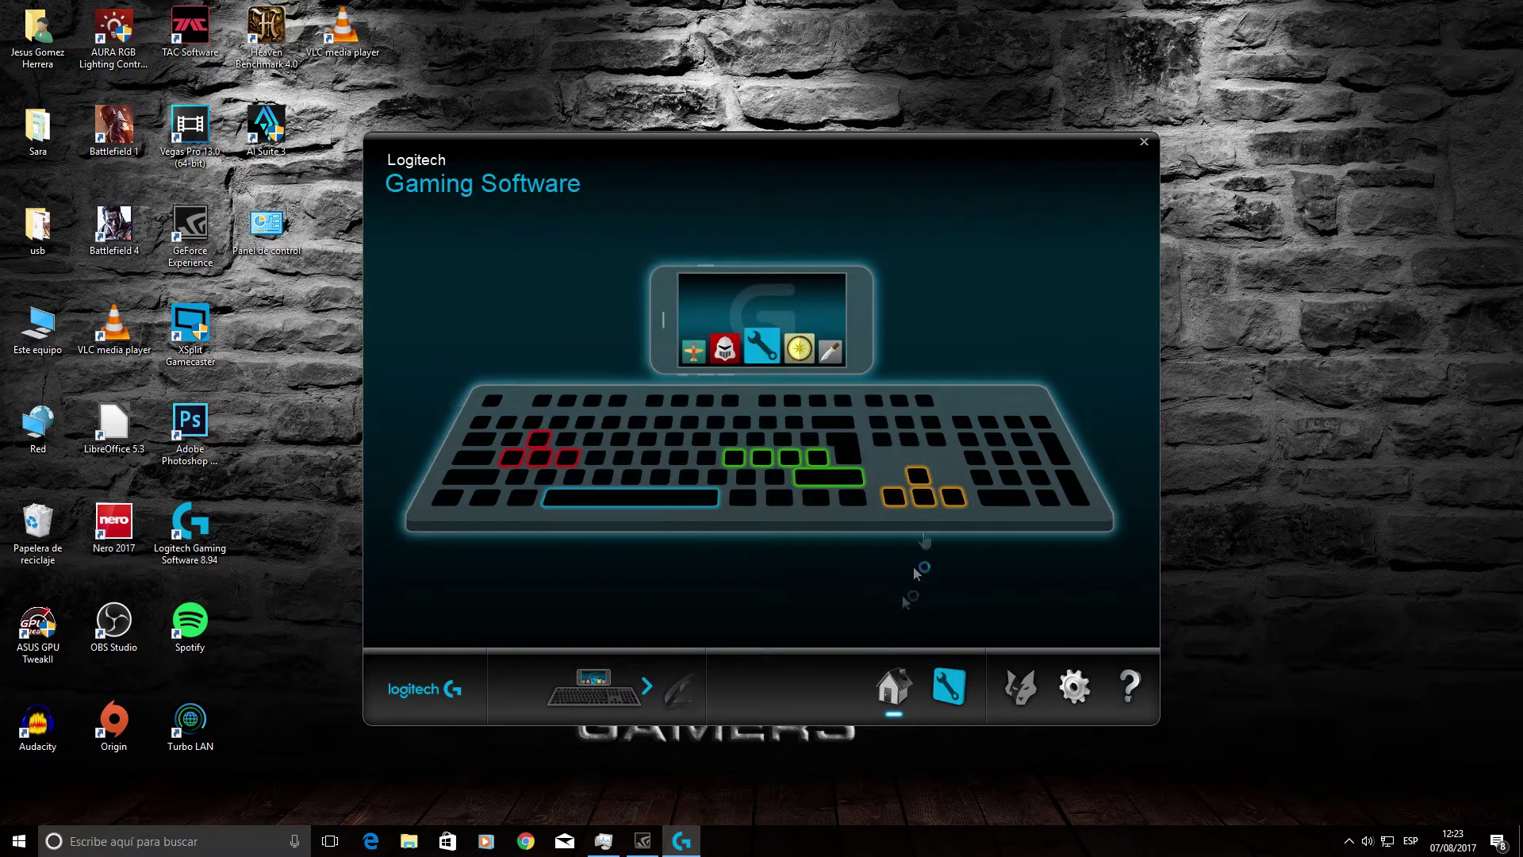
{"action": "left_click", "coordinate": [740, 349]}
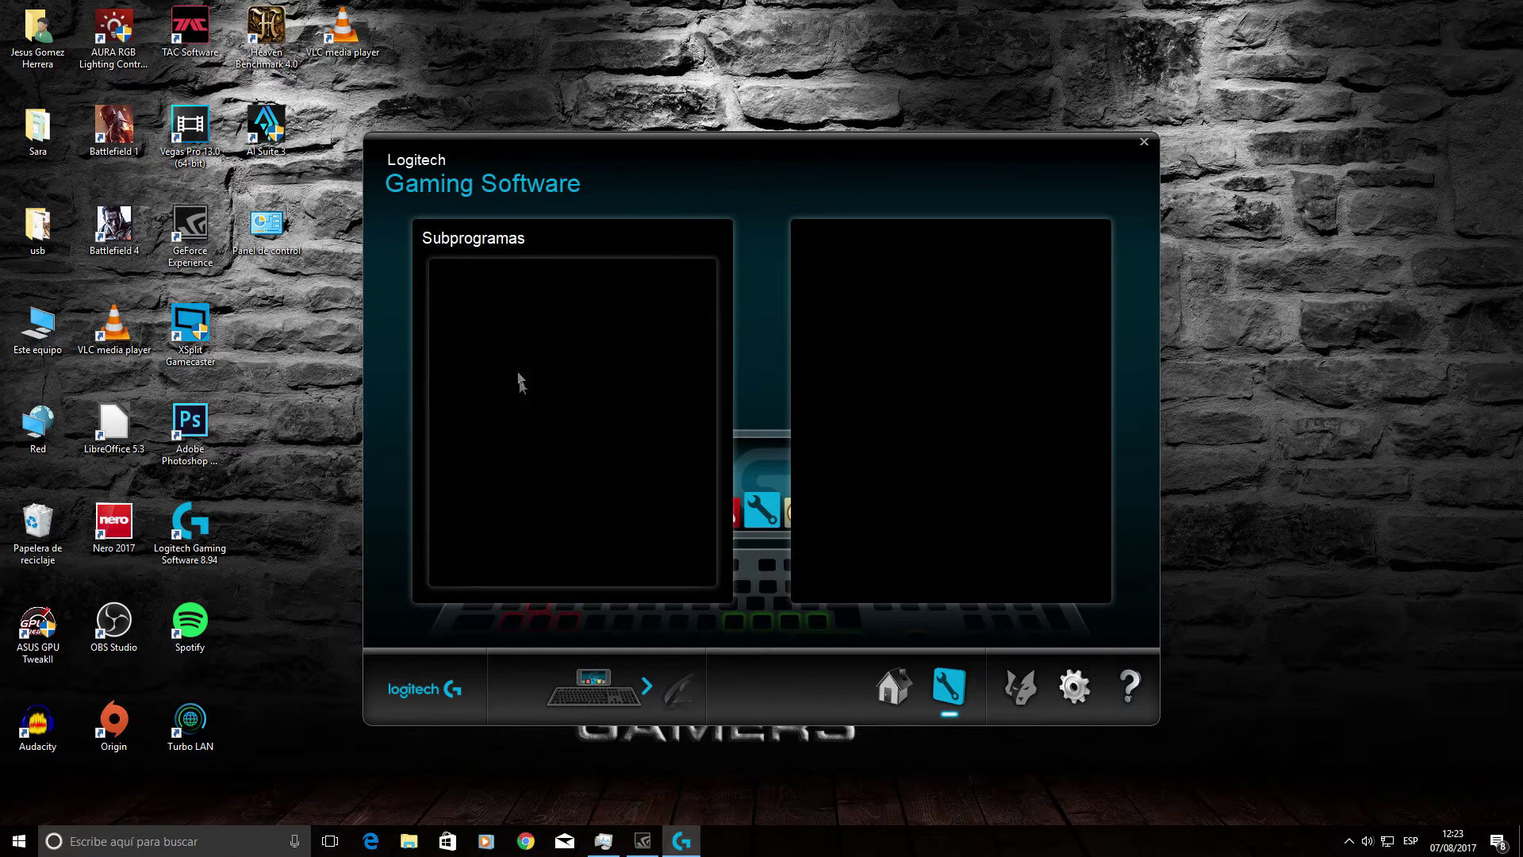
Search Google in Chrome for "logitech discord.exe", minimize the browser and close Logitech Gaming Software
{"action": "left_click", "coordinate": [533, 840]}
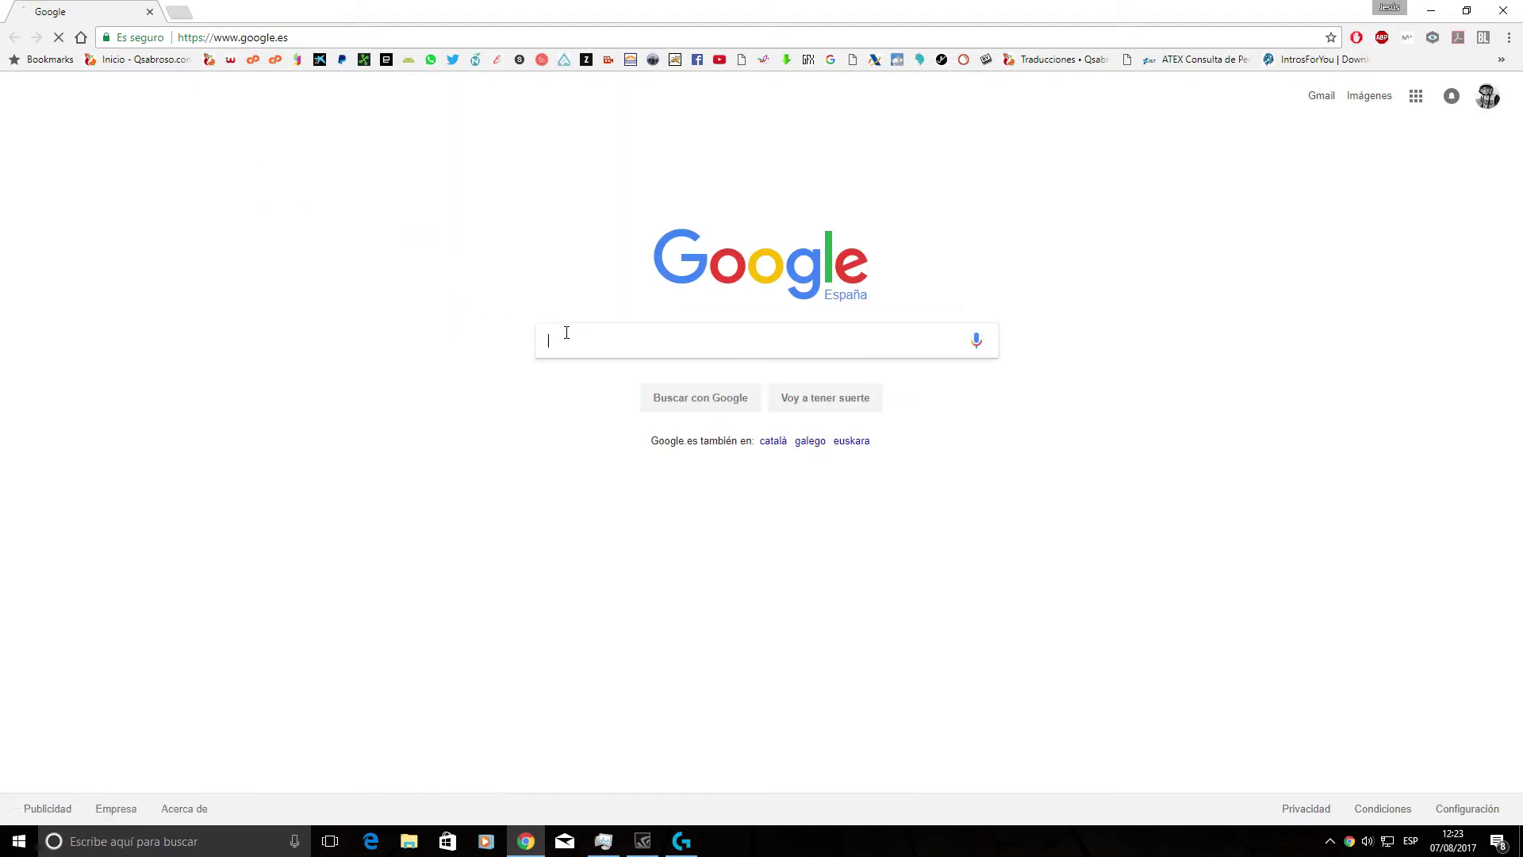
{"action": "type", "text": "lo"}
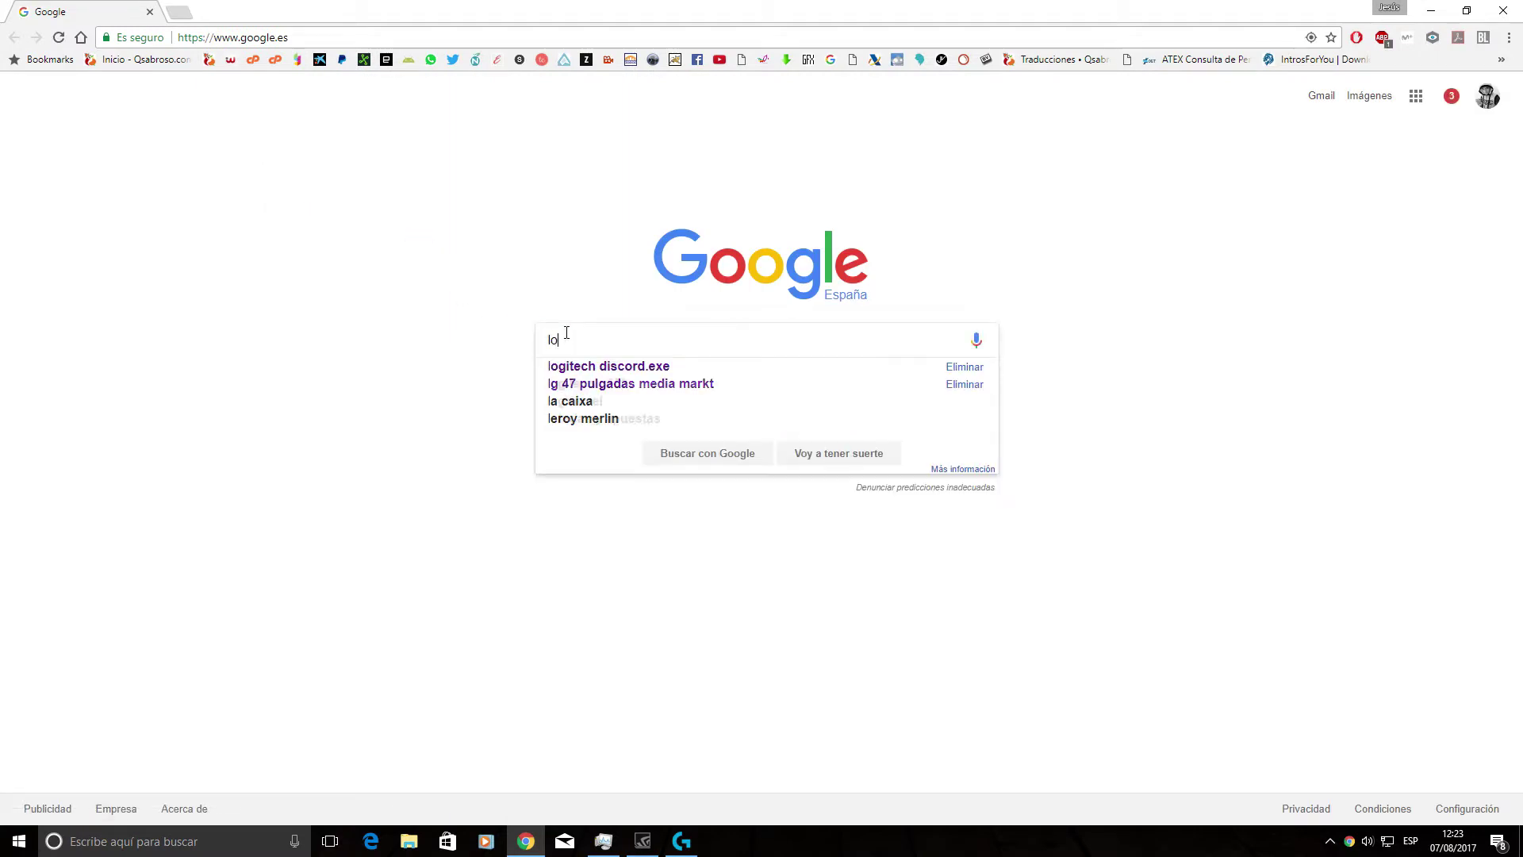
{"action": "left_click", "coordinate": [657, 368]}
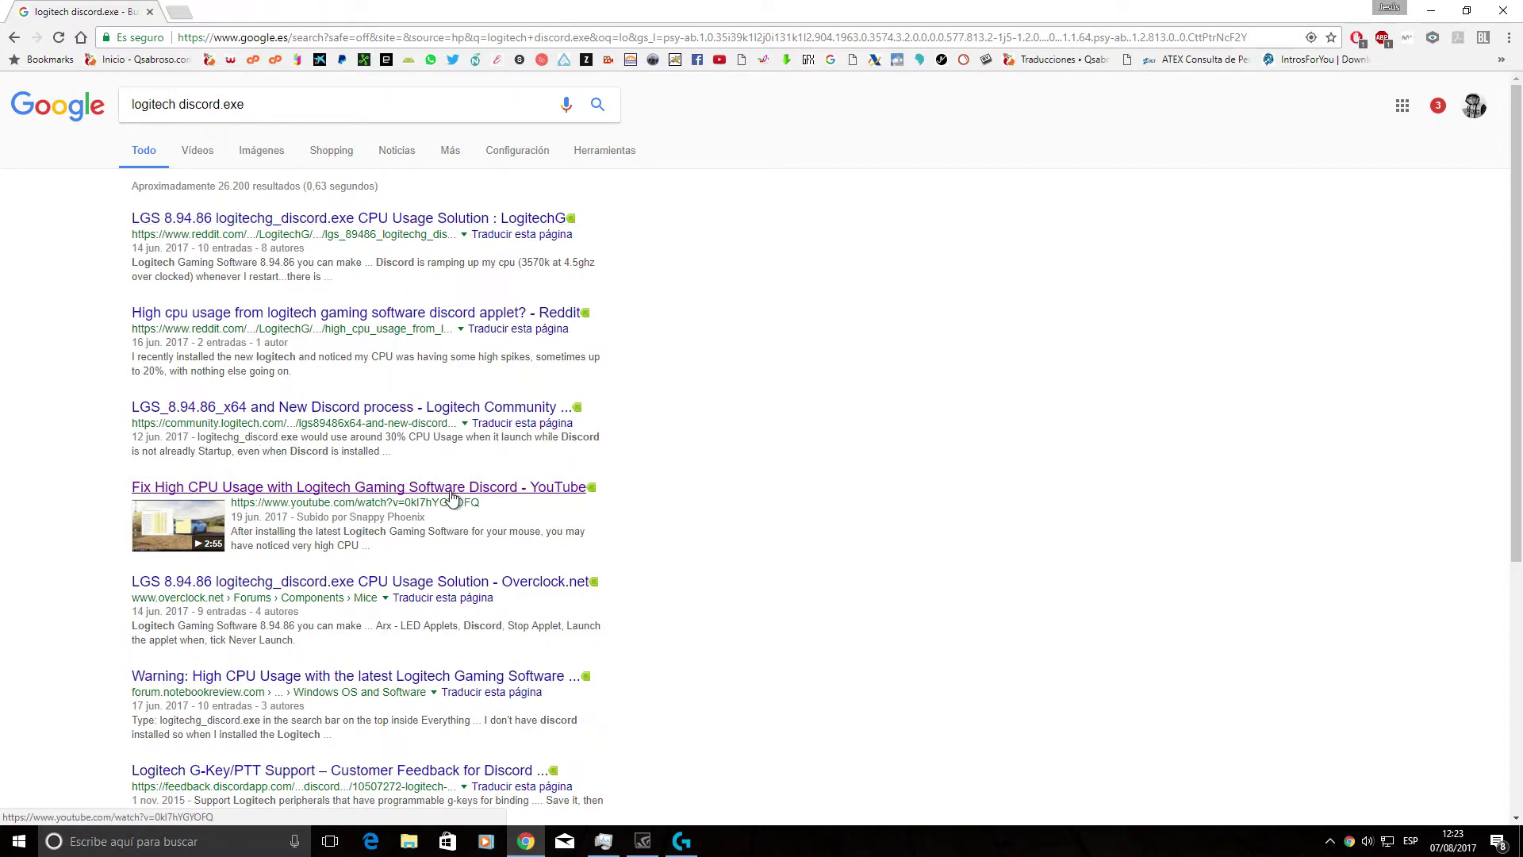
{"action": "left_click", "coordinate": [1432, 11]}
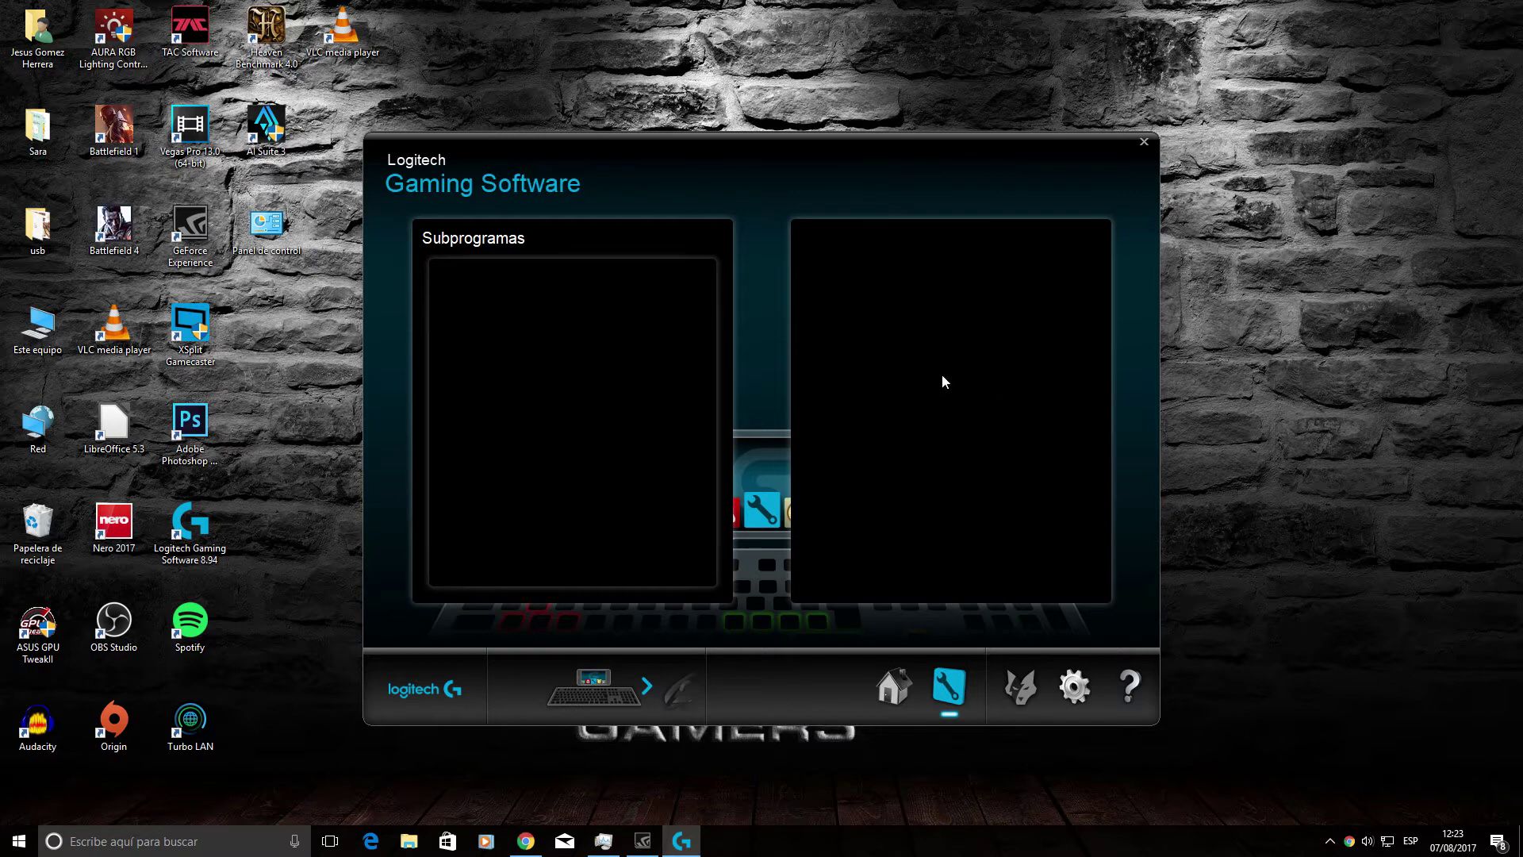
{"action": "left_click", "coordinate": [1144, 144]}
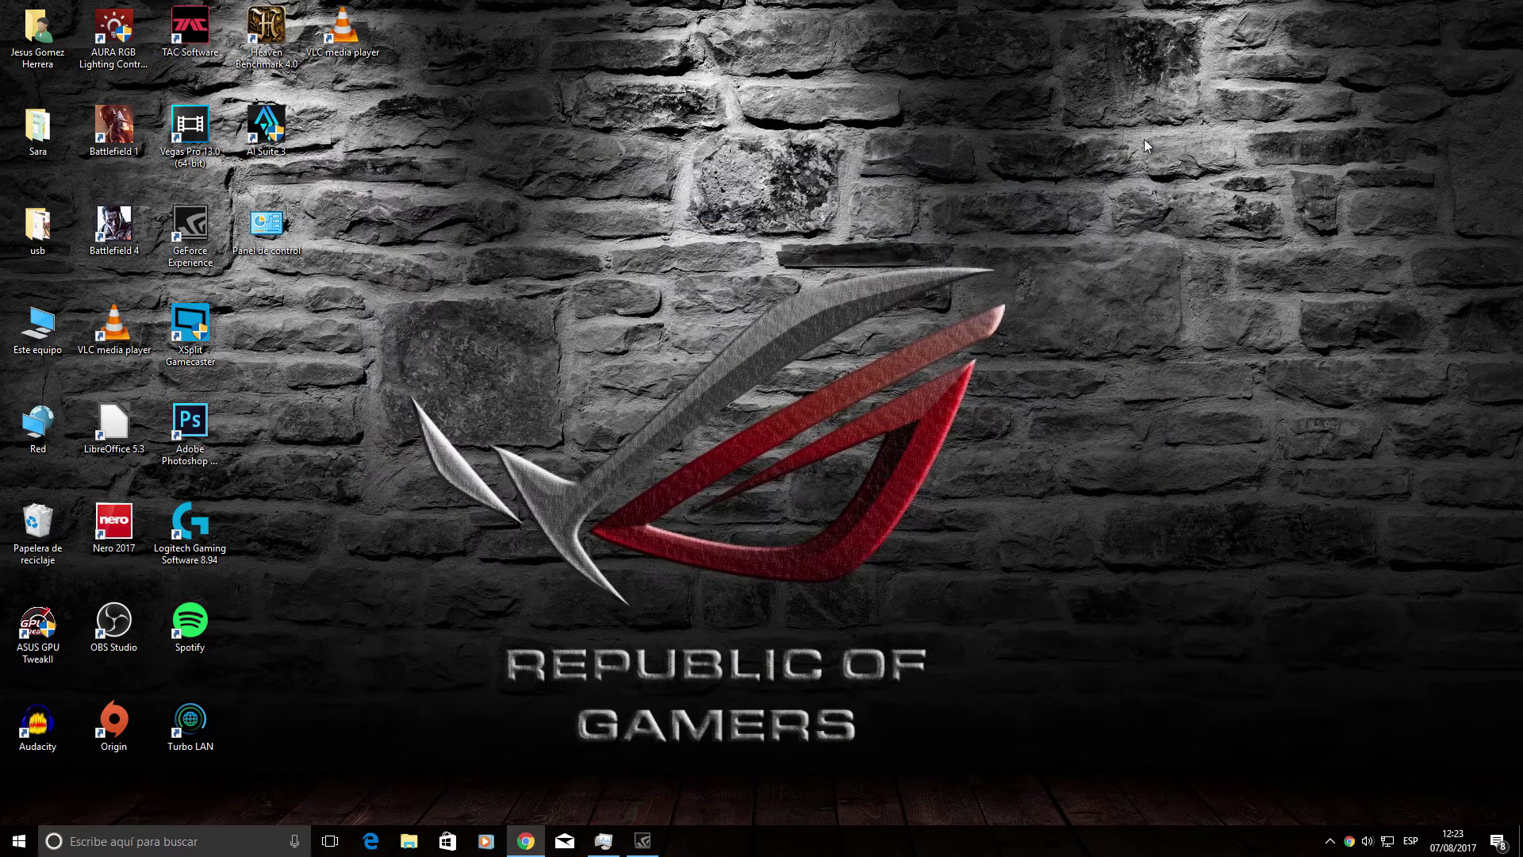
Open File Explorer and browse to the Logitech Gaming Software folder in Archivos de programa on Disco local (C:)
{"action": "left_click", "coordinate": [409, 842]}
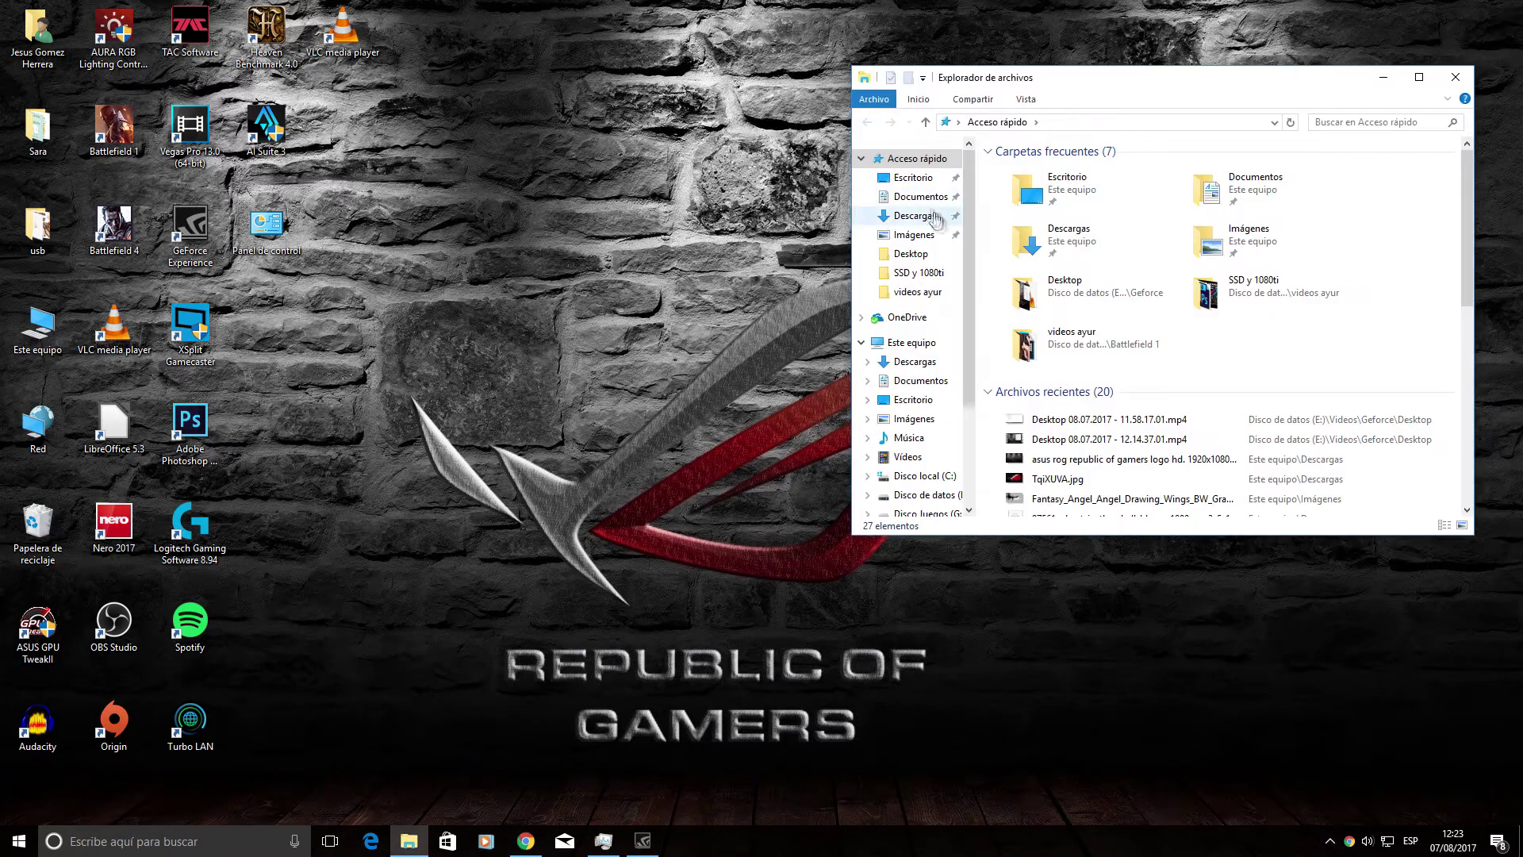
{"action": "left_click_drag", "start_coordinate": [966, 197], "coordinate": [975, 255]}
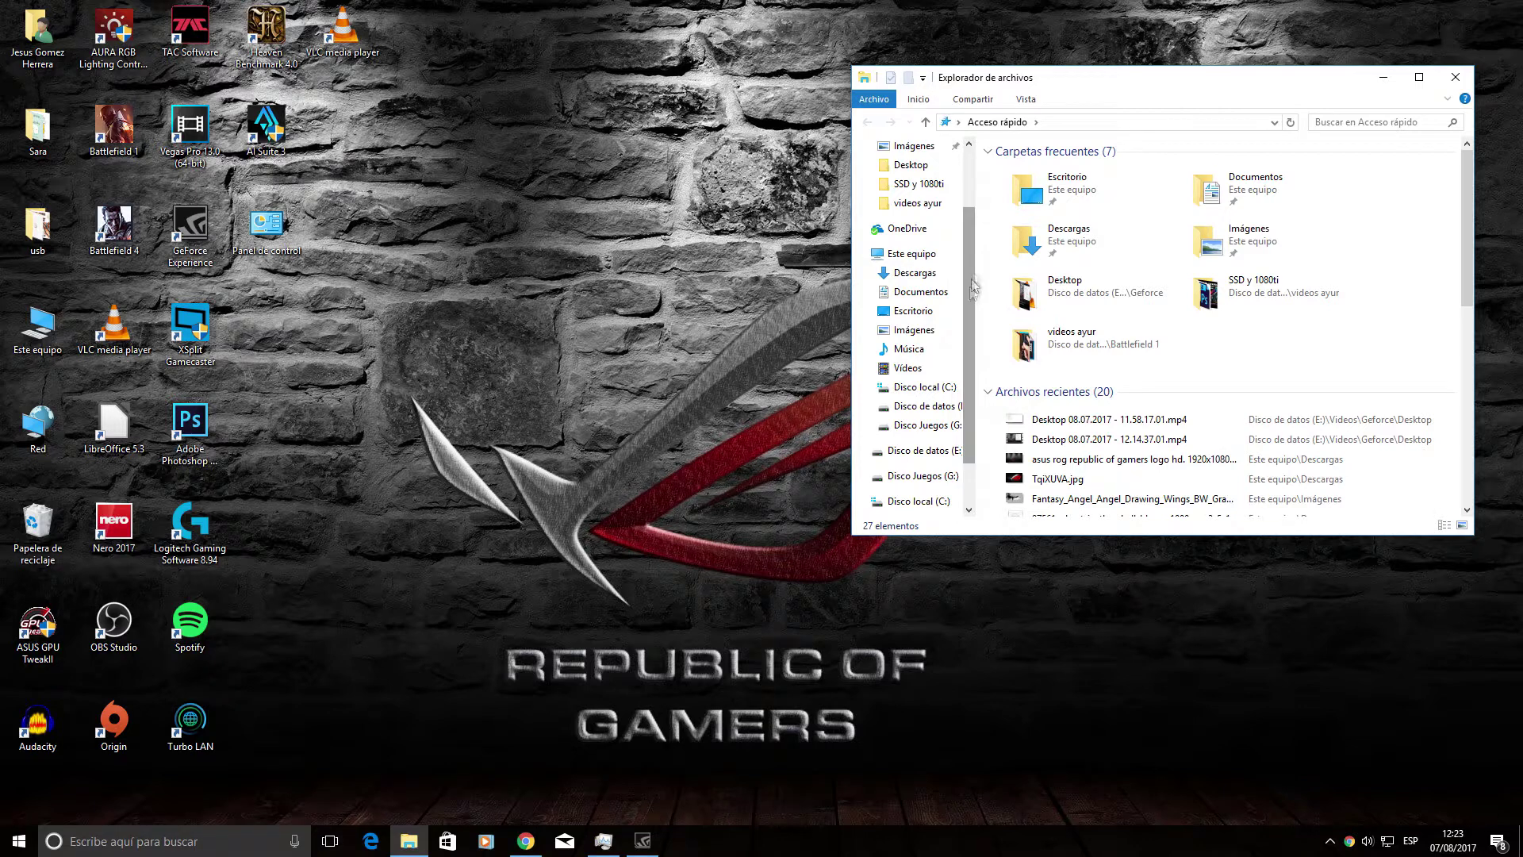
{"action": "left_click", "coordinate": [921, 396]}
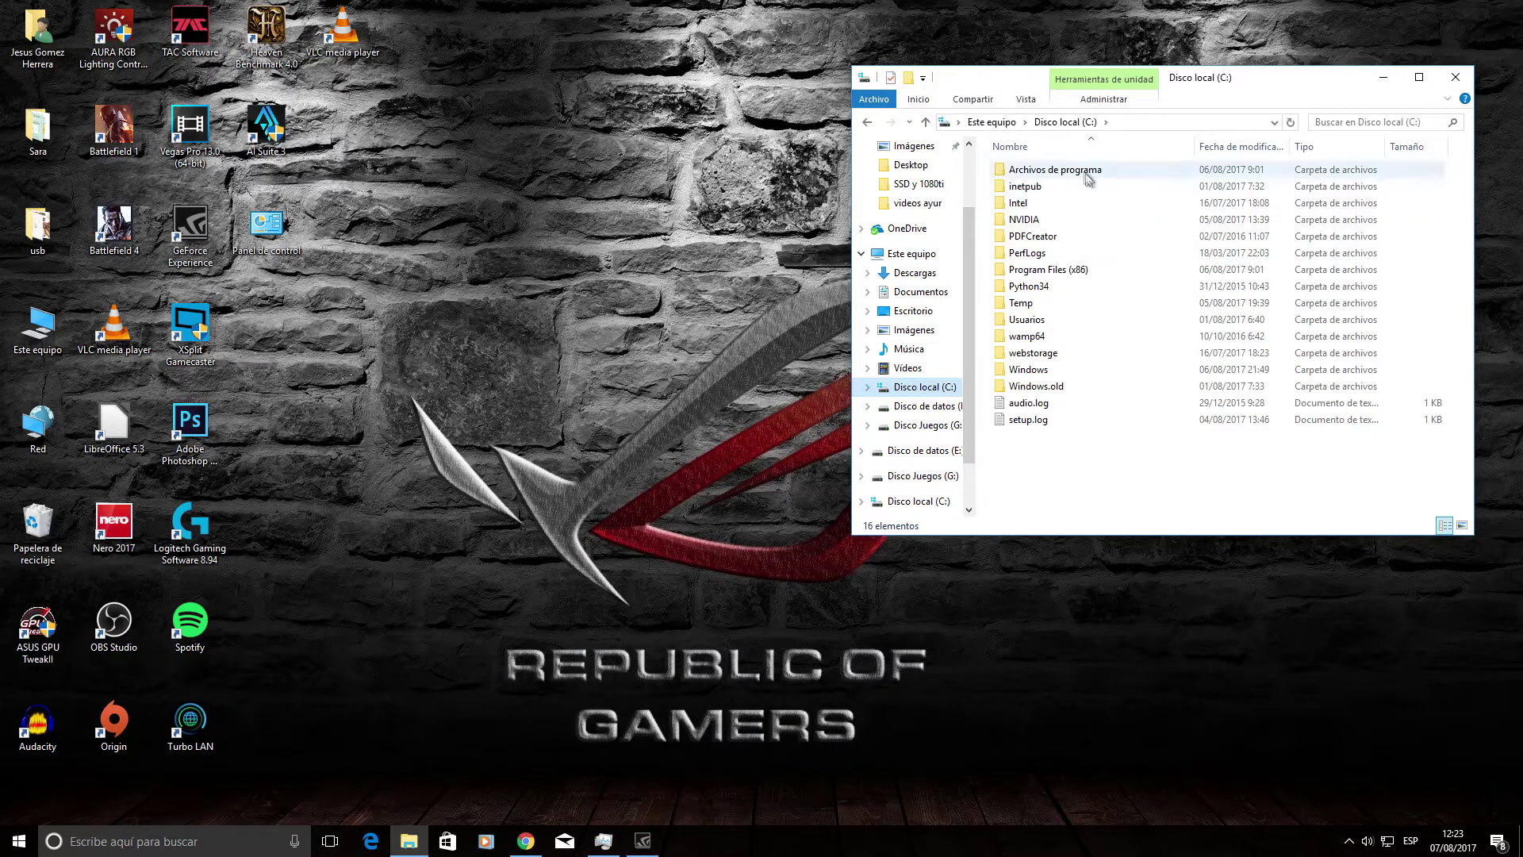
{"action": "left_click", "coordinate": [1084, 174]}
{"action": "double_click", "coordinate": [1073, 177]}
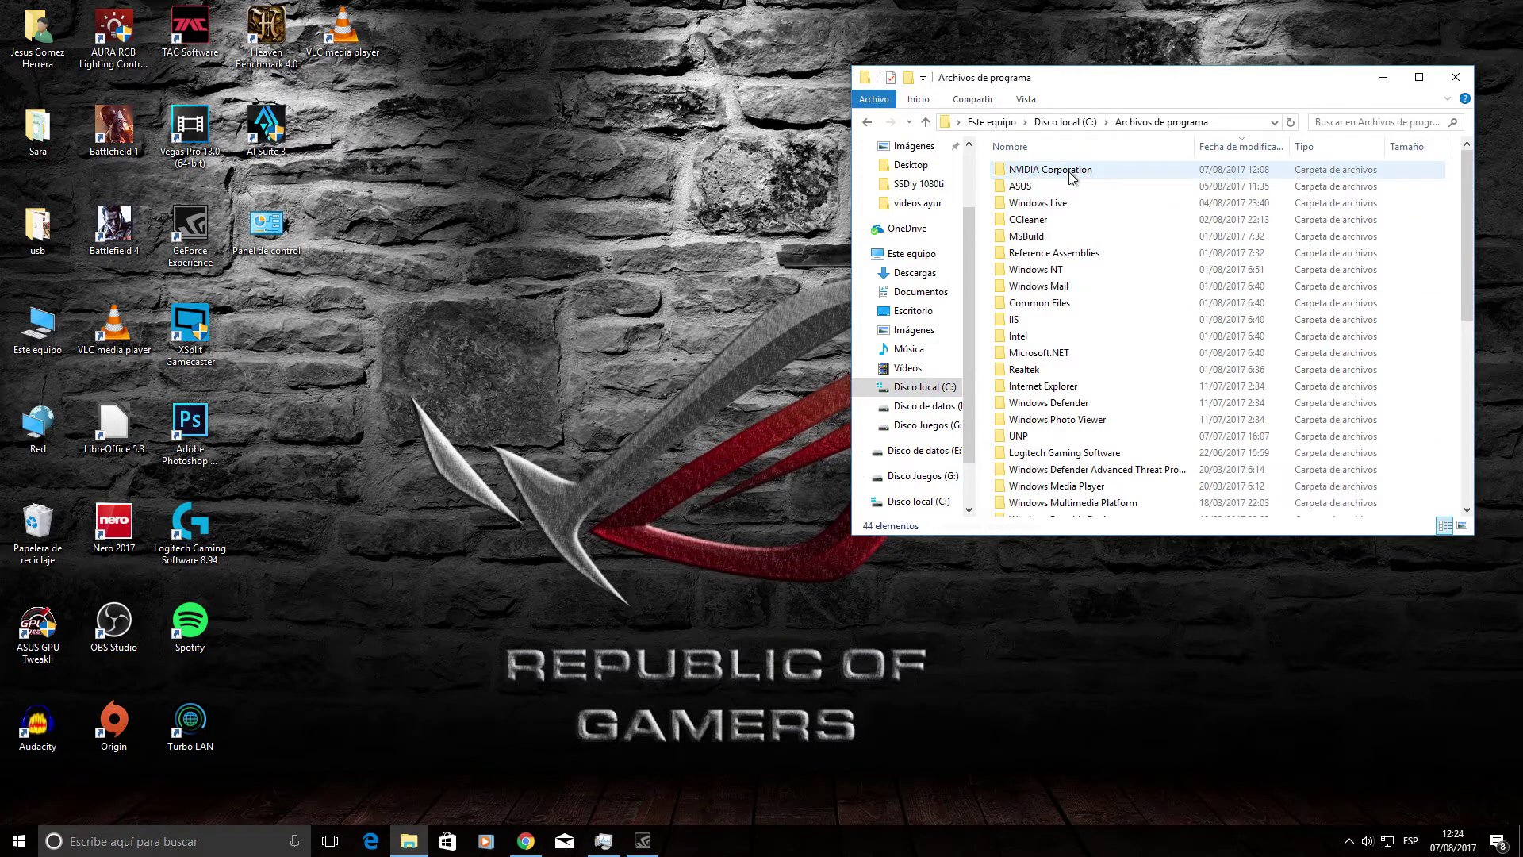
{"action": "double_click", "coordinate": [1063, 453]}
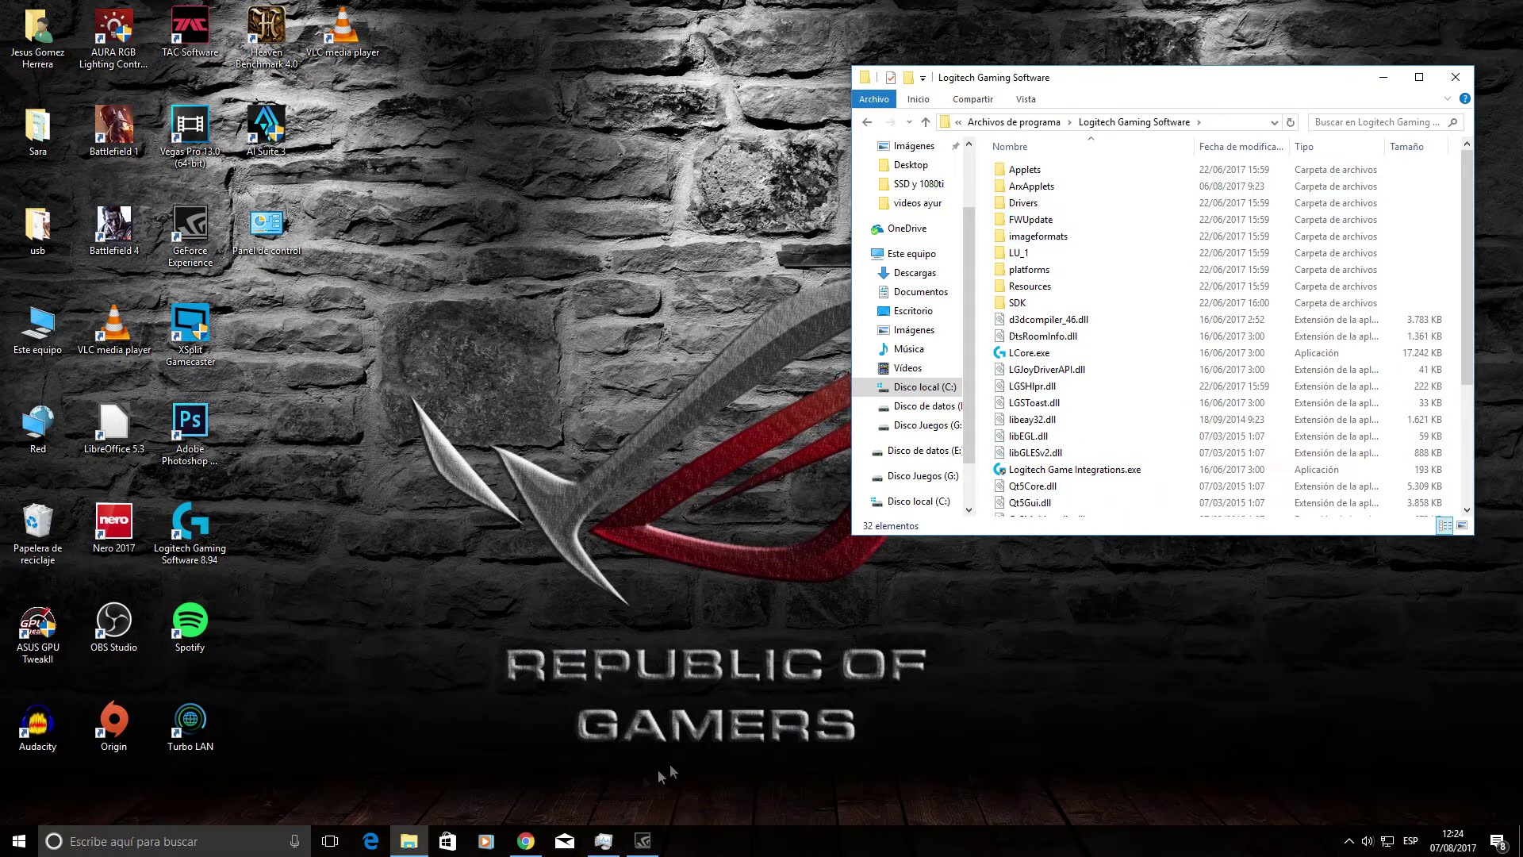
In Chrome, open the video "Fix High CPU Usage with Logitech Gaming Software Discord" and view the folder deletion at 2:26 in full screen
{"action": "mouse_move", "coordinate": [523, 851]}
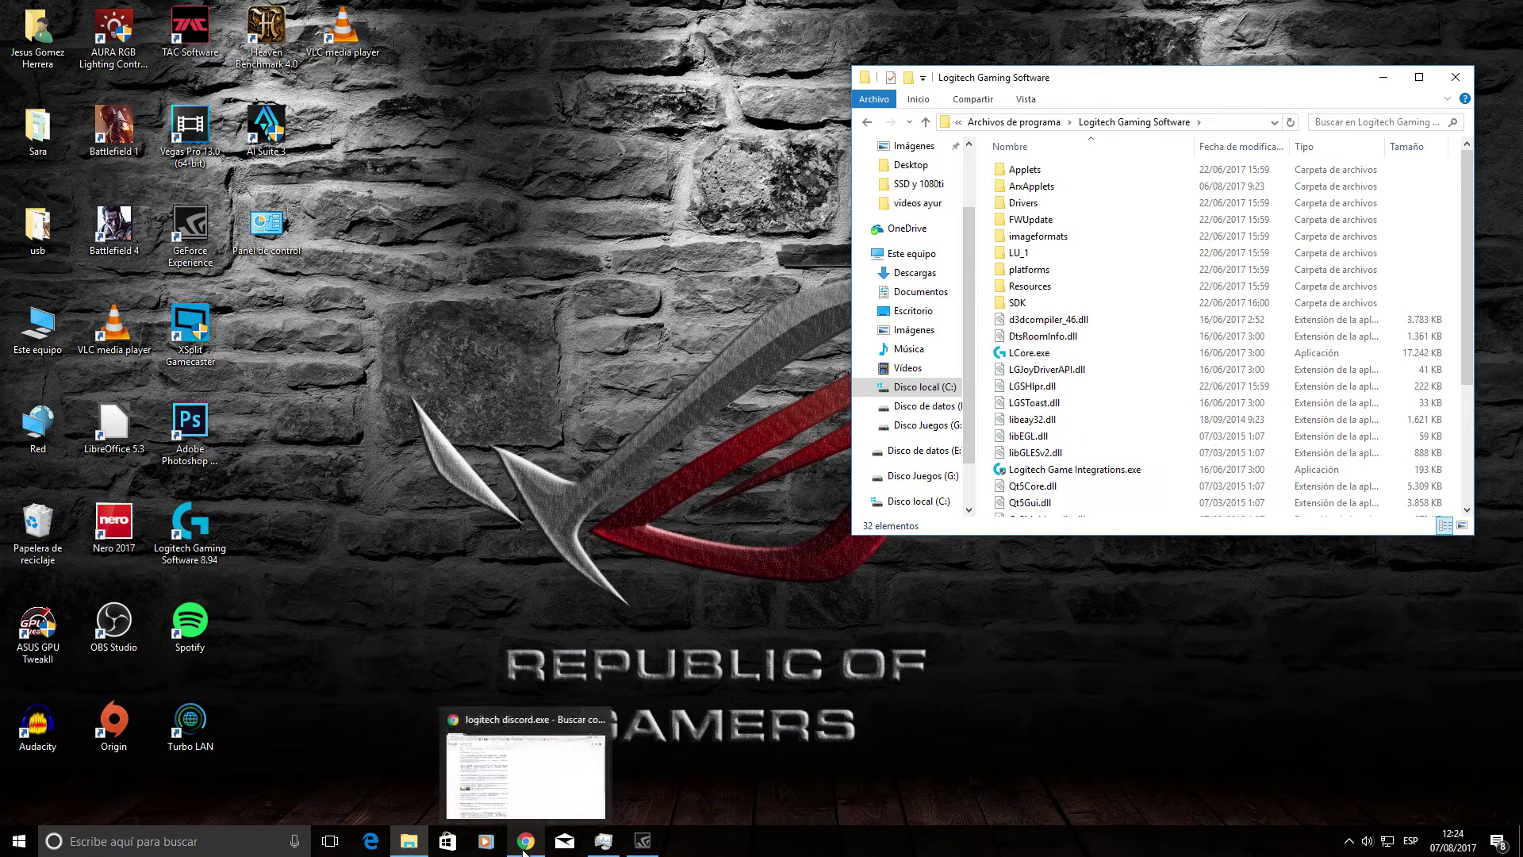
{"action": "left_click", "coordinate": [525, 844]}
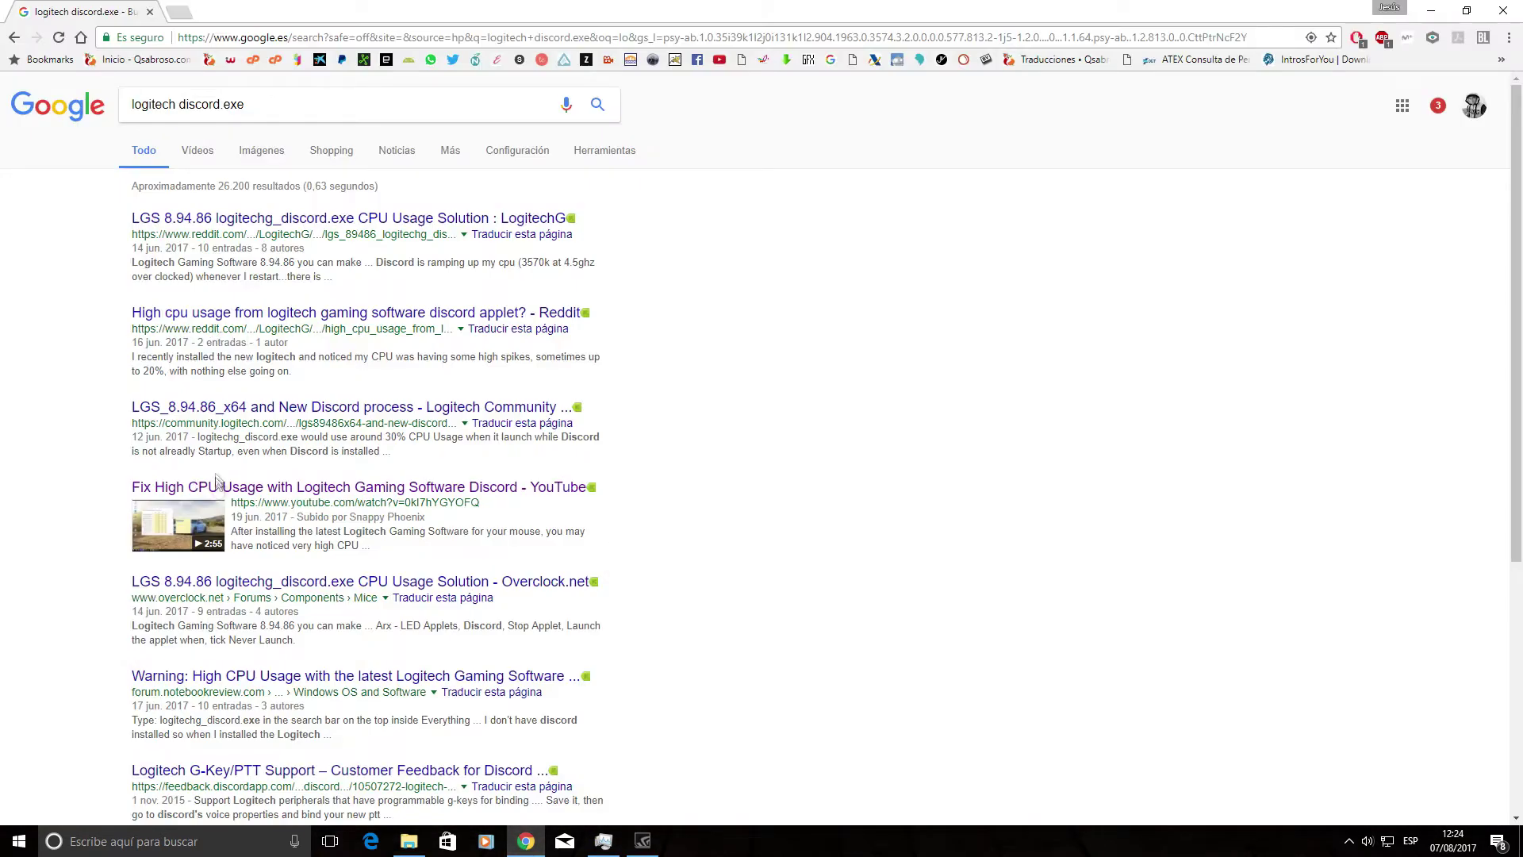
{"action": "left_click", "coordinate": [245, 490]}
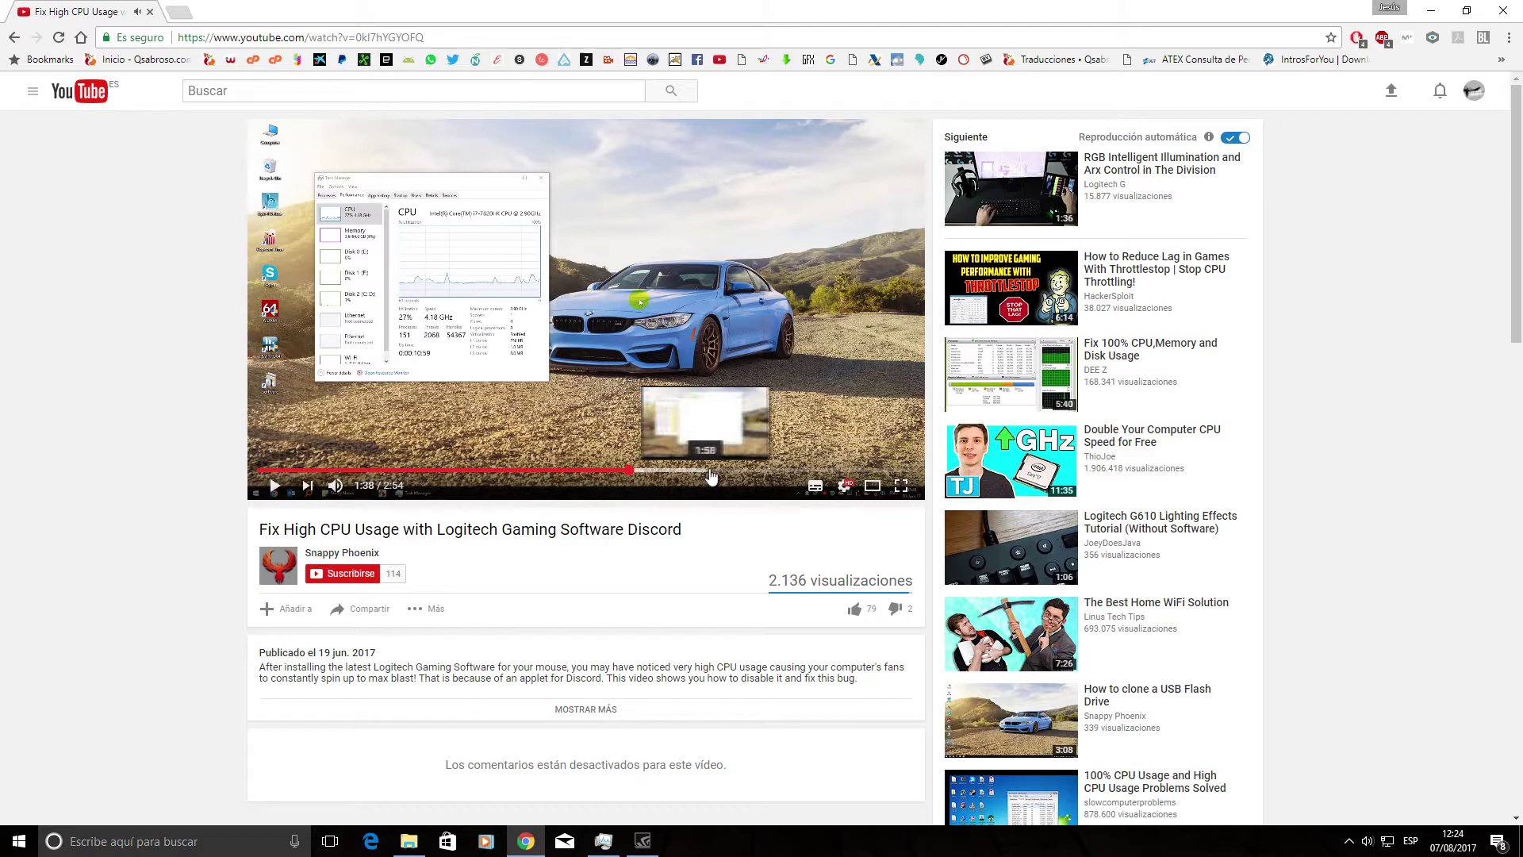
{"action": "left_click", "coordinate": [709, 470]}
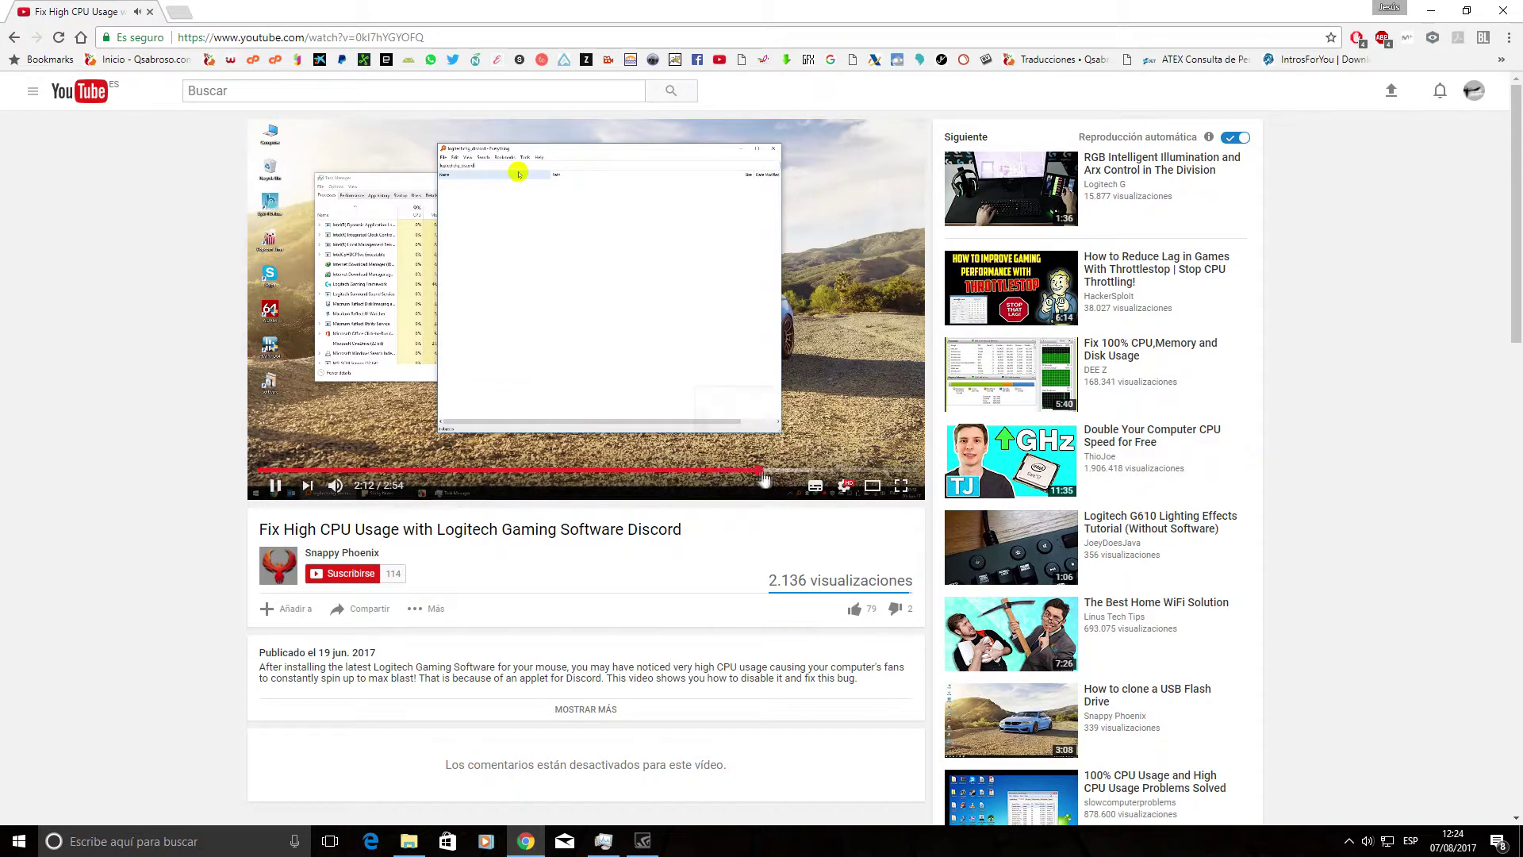
{"action": "left_click", "coordinate": [808, 472]}
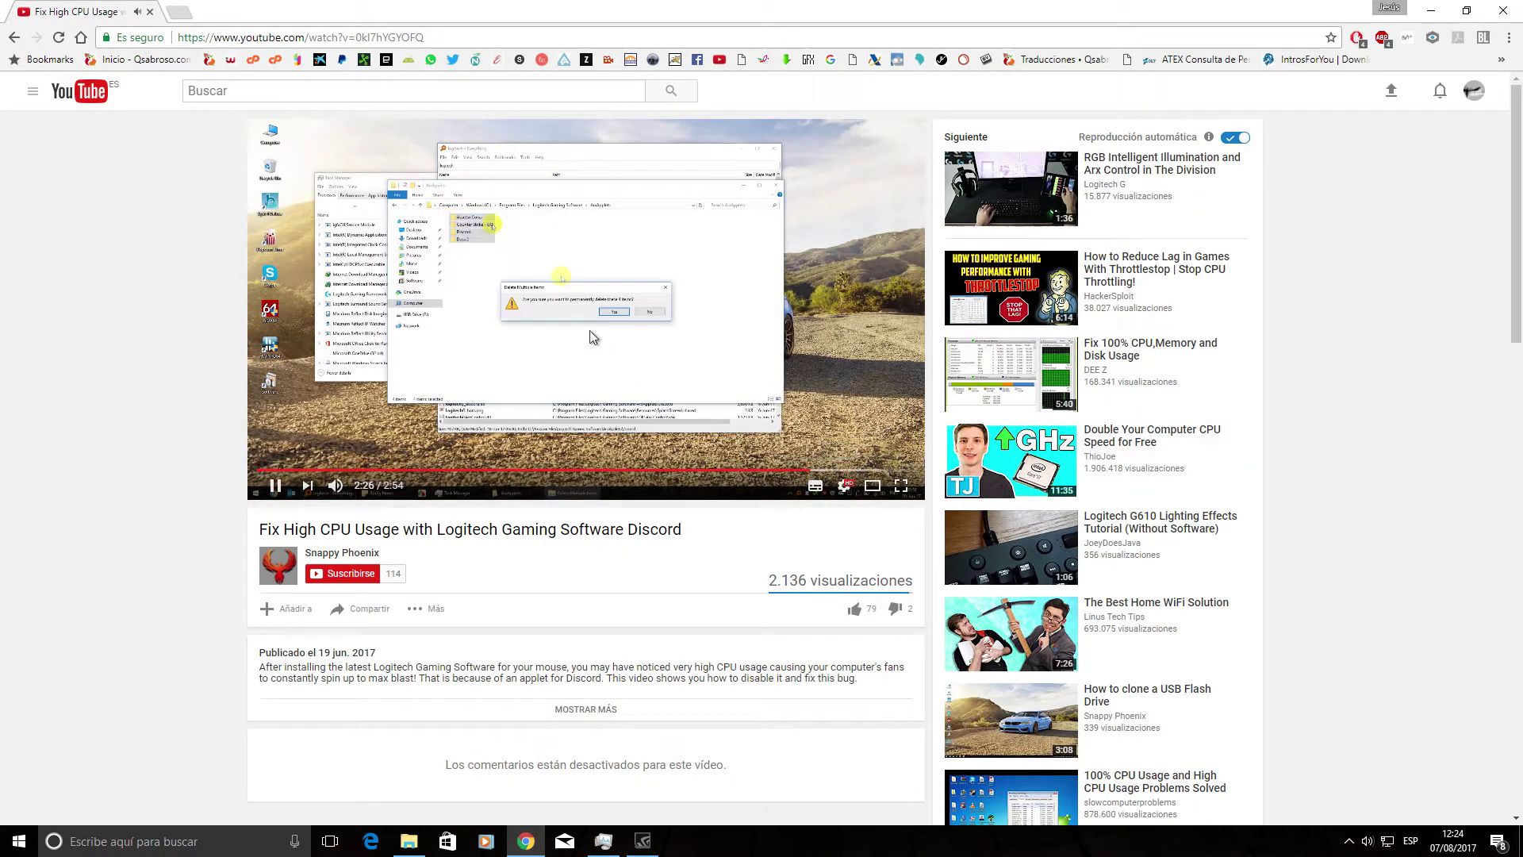
{"action": "left_click", "coordinate": [901, 486]}
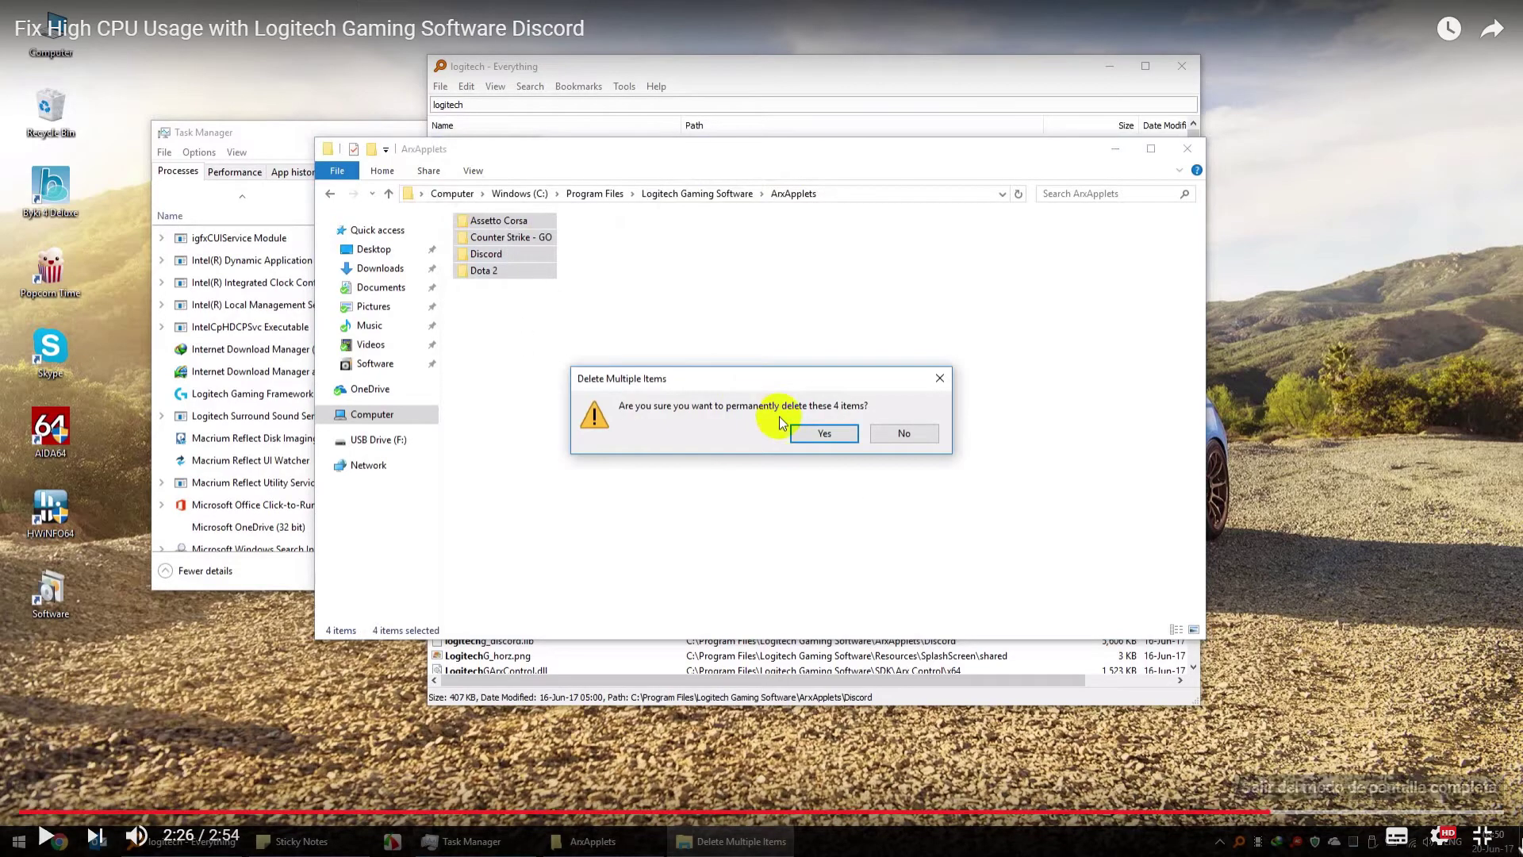
{"action": "left_click", "coordinate": [1482, 834]}
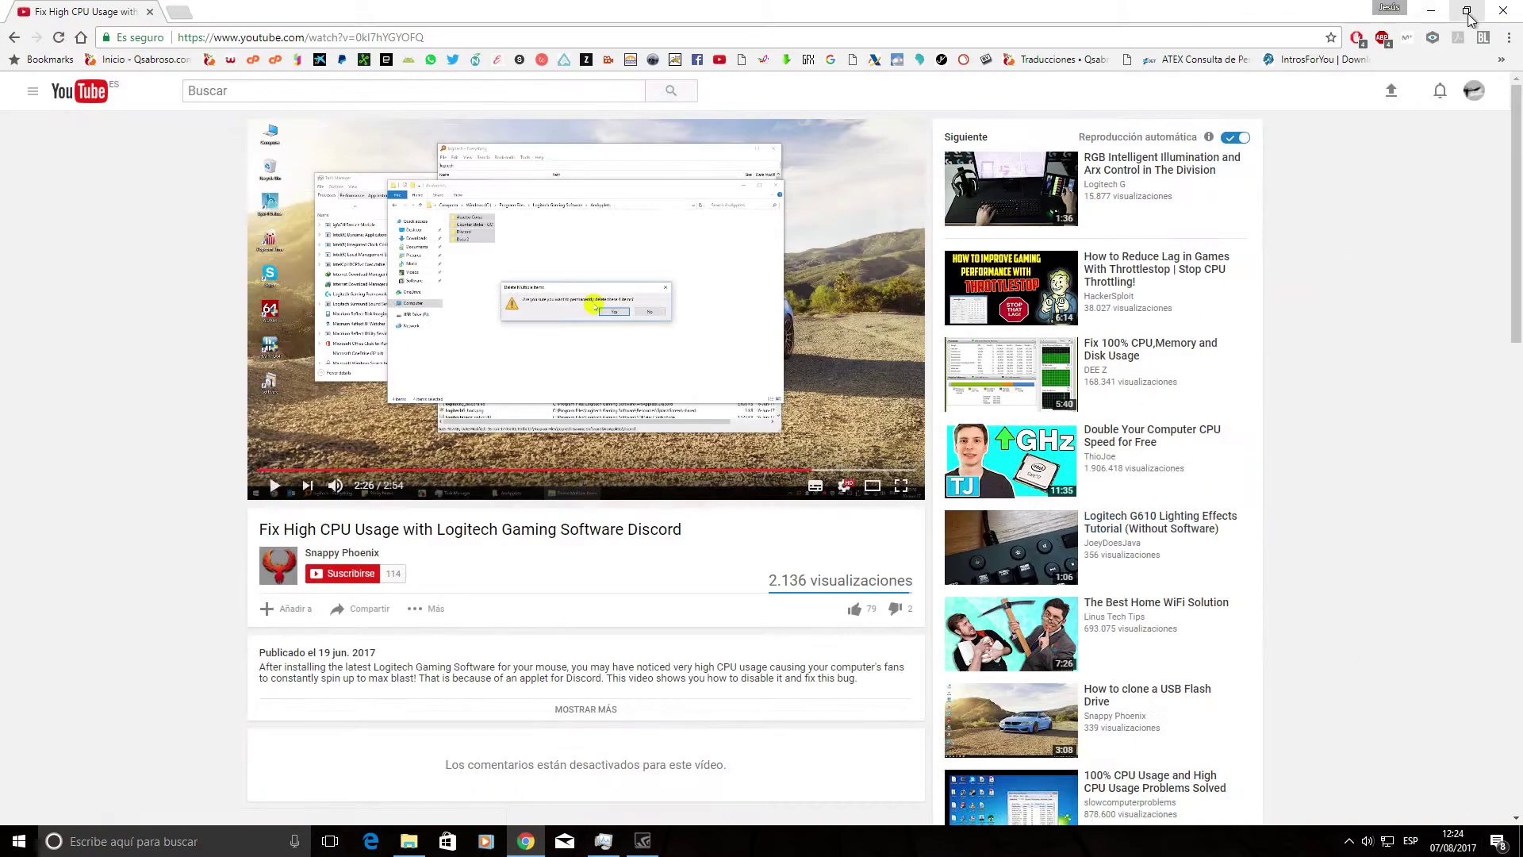
Shrink the browser window, open Logitech Gaming Software to check its list of applets, and close it
{"action": "left_click", "coordinate": [1467, 10]}
{"action": "left_click", "coordinate": [190, 528]}
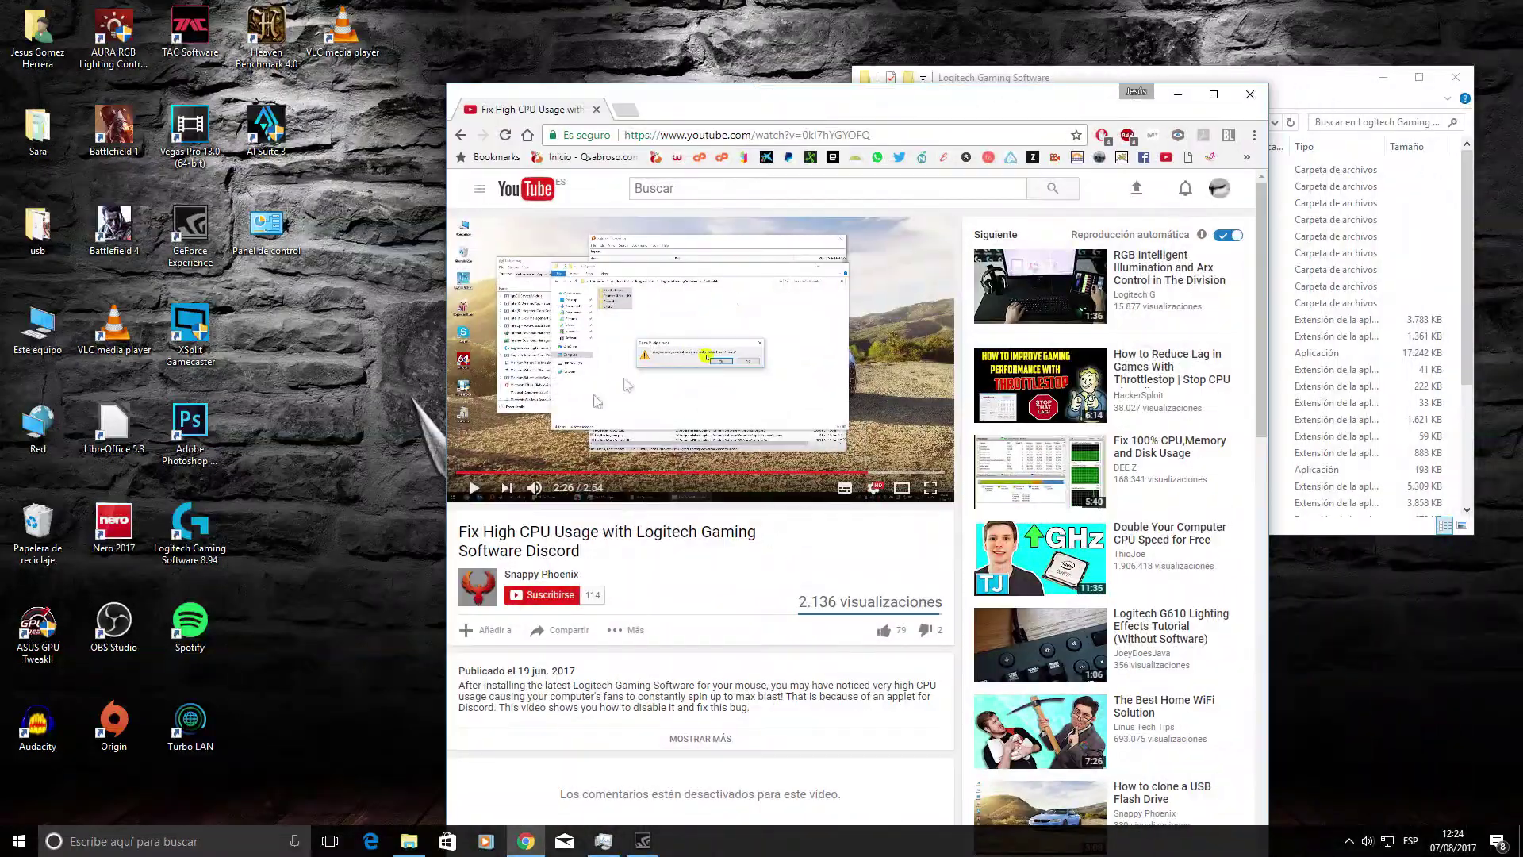
{"action": "double_click", "coordinate": [190, 528]}
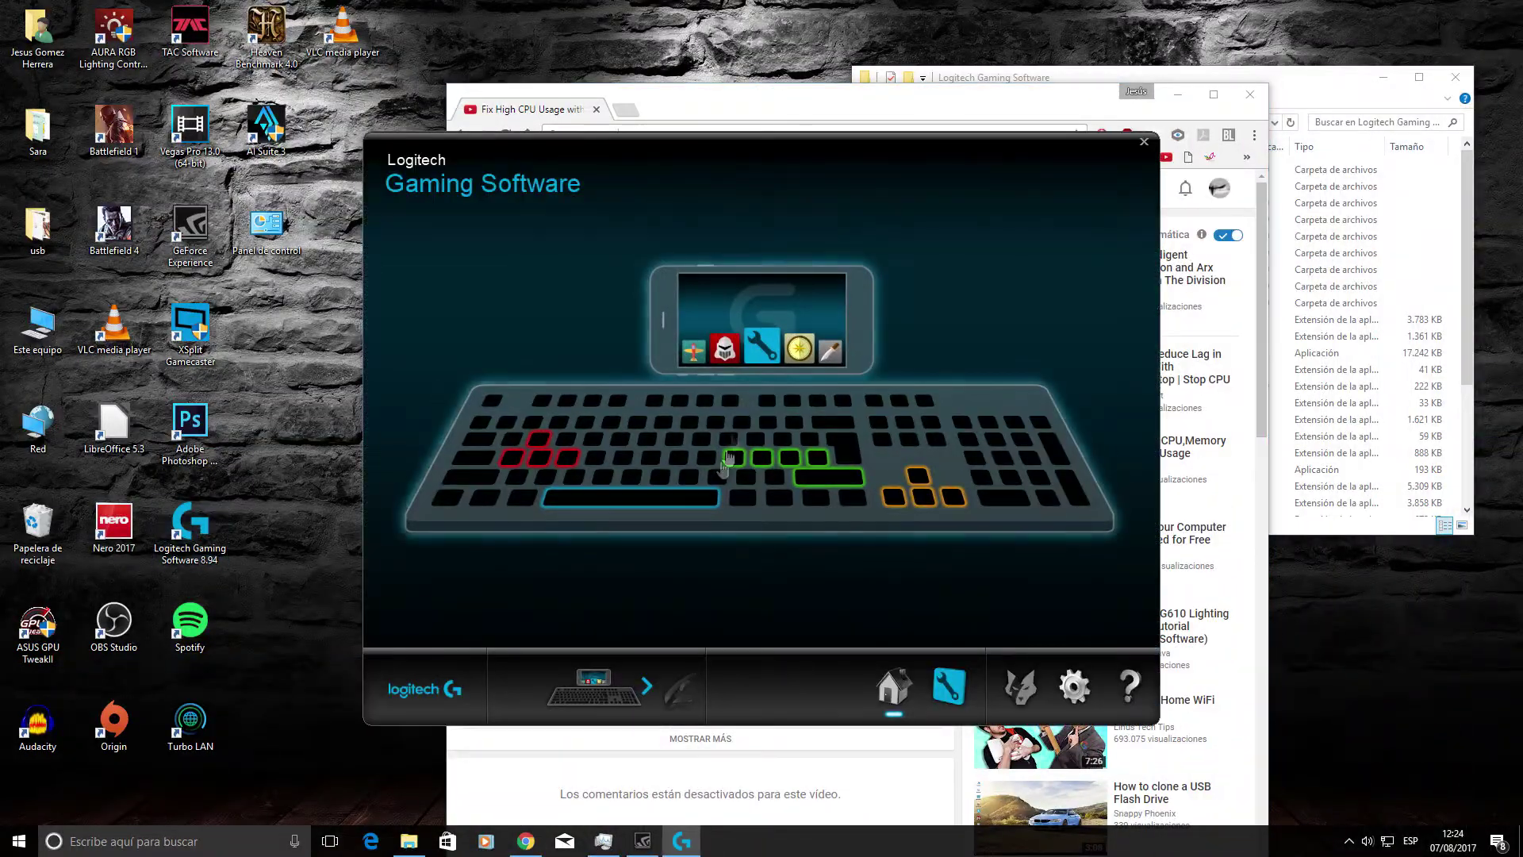
{"action": "left_click", "coordinate": [760, 349]}
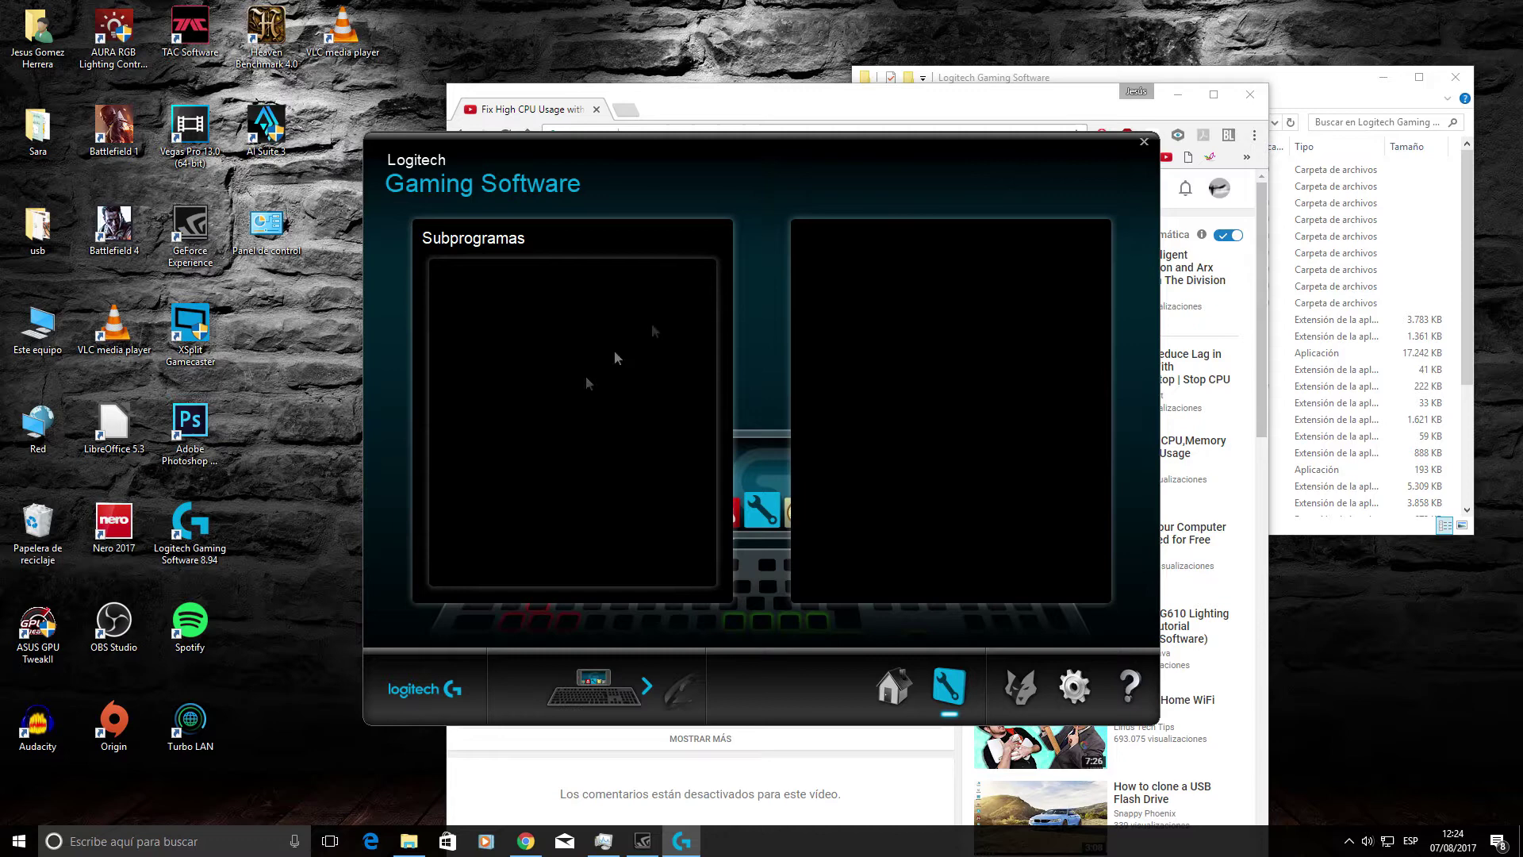
{"action": "left_click_drag", "start_coordinate": [1086, 141], "coordinate": [1023, 199]}
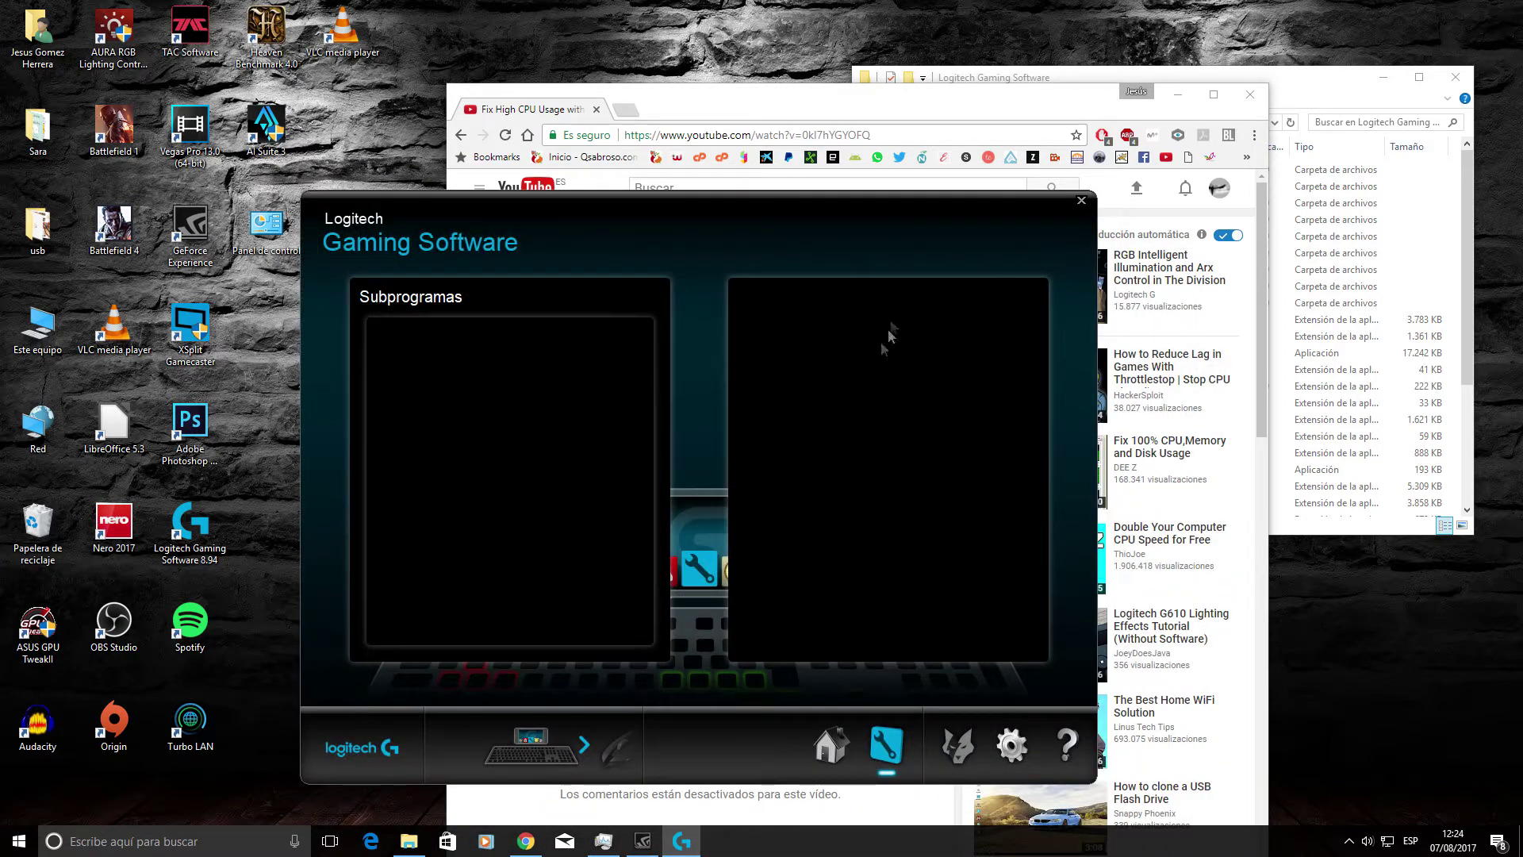
{"action": "left_click", "coordinate": [1082, 203]}
Inspect the contents of the ArxApplets folder in a maximized File Explorer window, and close both Explorer and the browser
{"action": "left_click_drag", "start_coordinate": [1042, 125], "coordinate": [613, 70]}
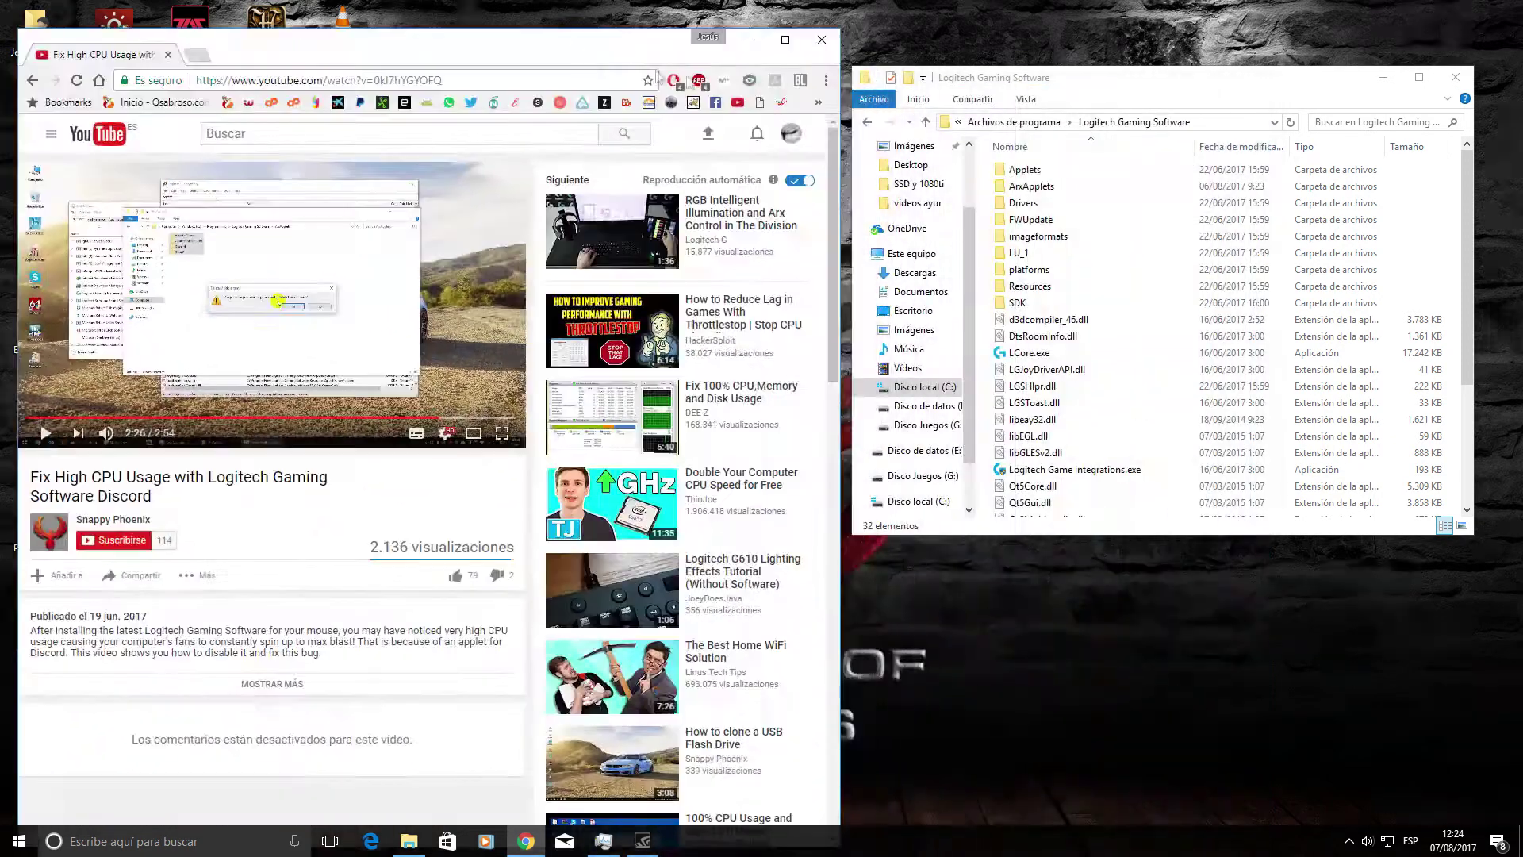
{"action": "left_click", "coordinate": [1425, 80]}
{"action": "double_click", "coordinate": [210, 119]}
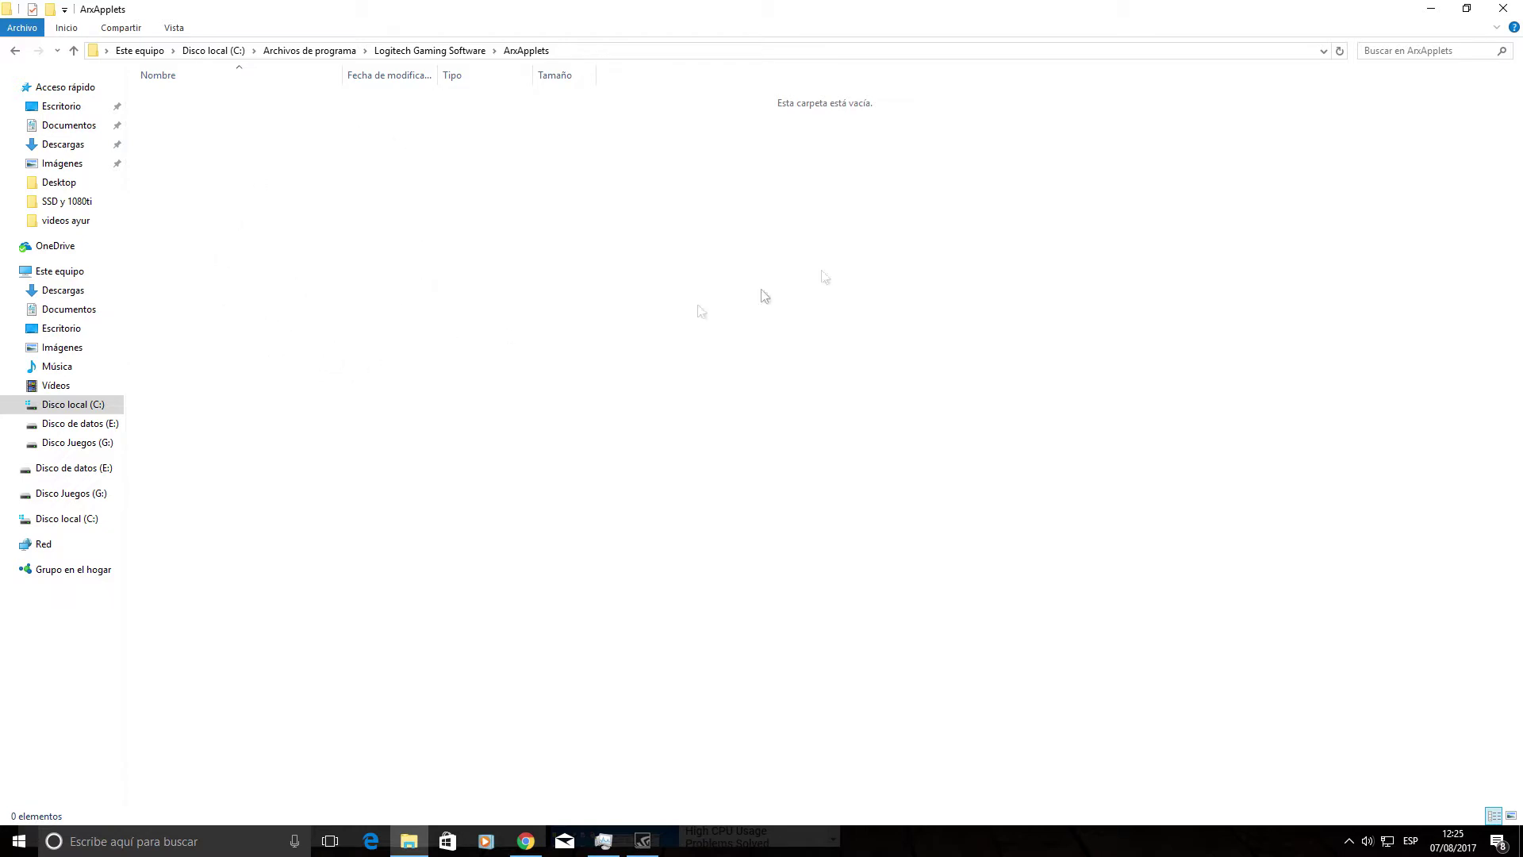
{"action": "left_click", "coordinate": [1505, 11]}
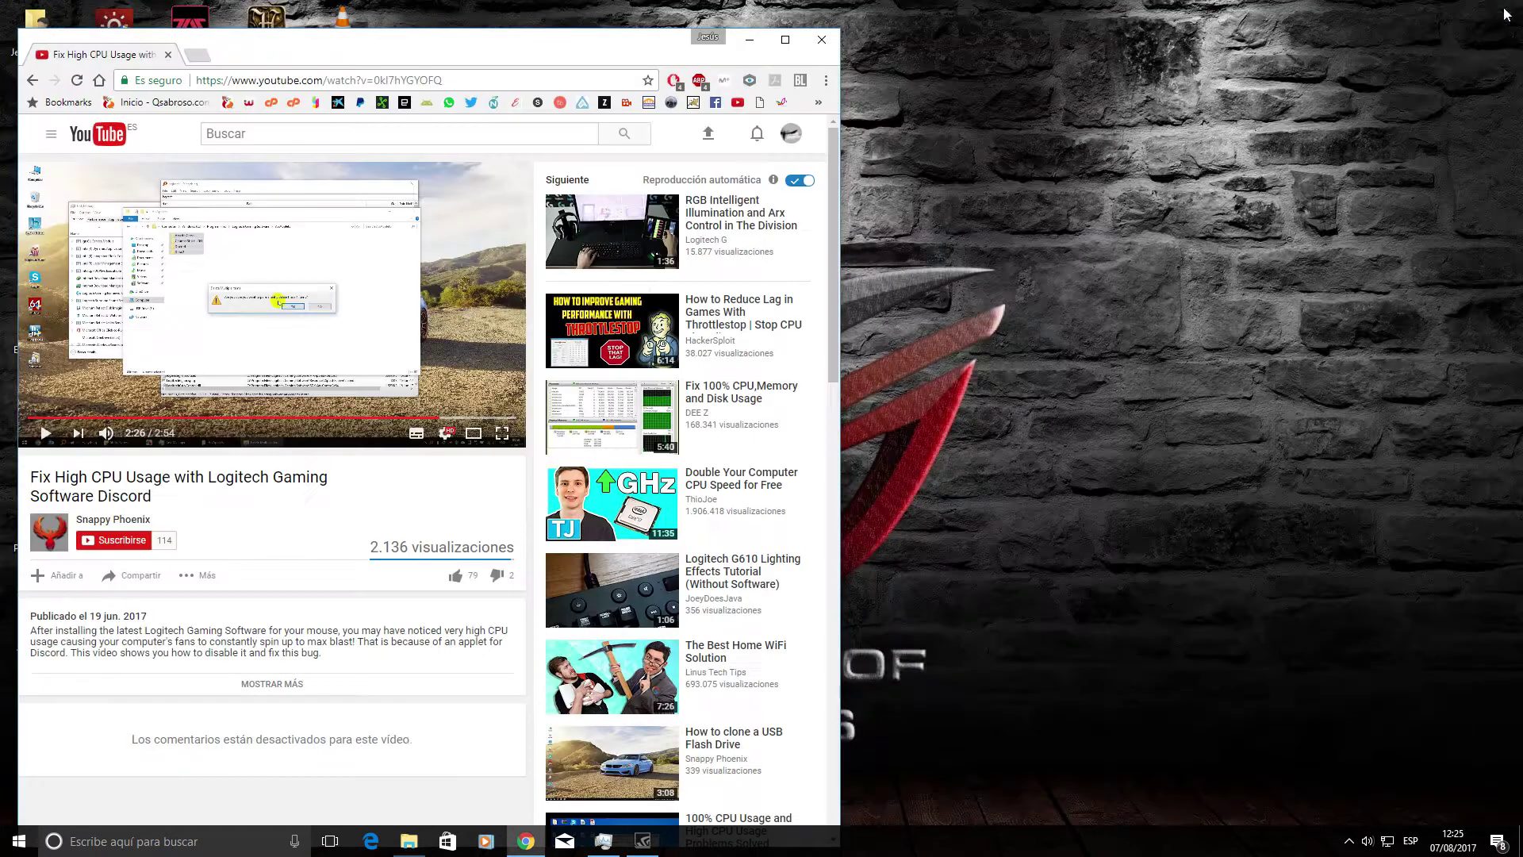
{"action": "left_click_drag", "start_coordinate": [584, 48], "coordinate": [1012, 53]}
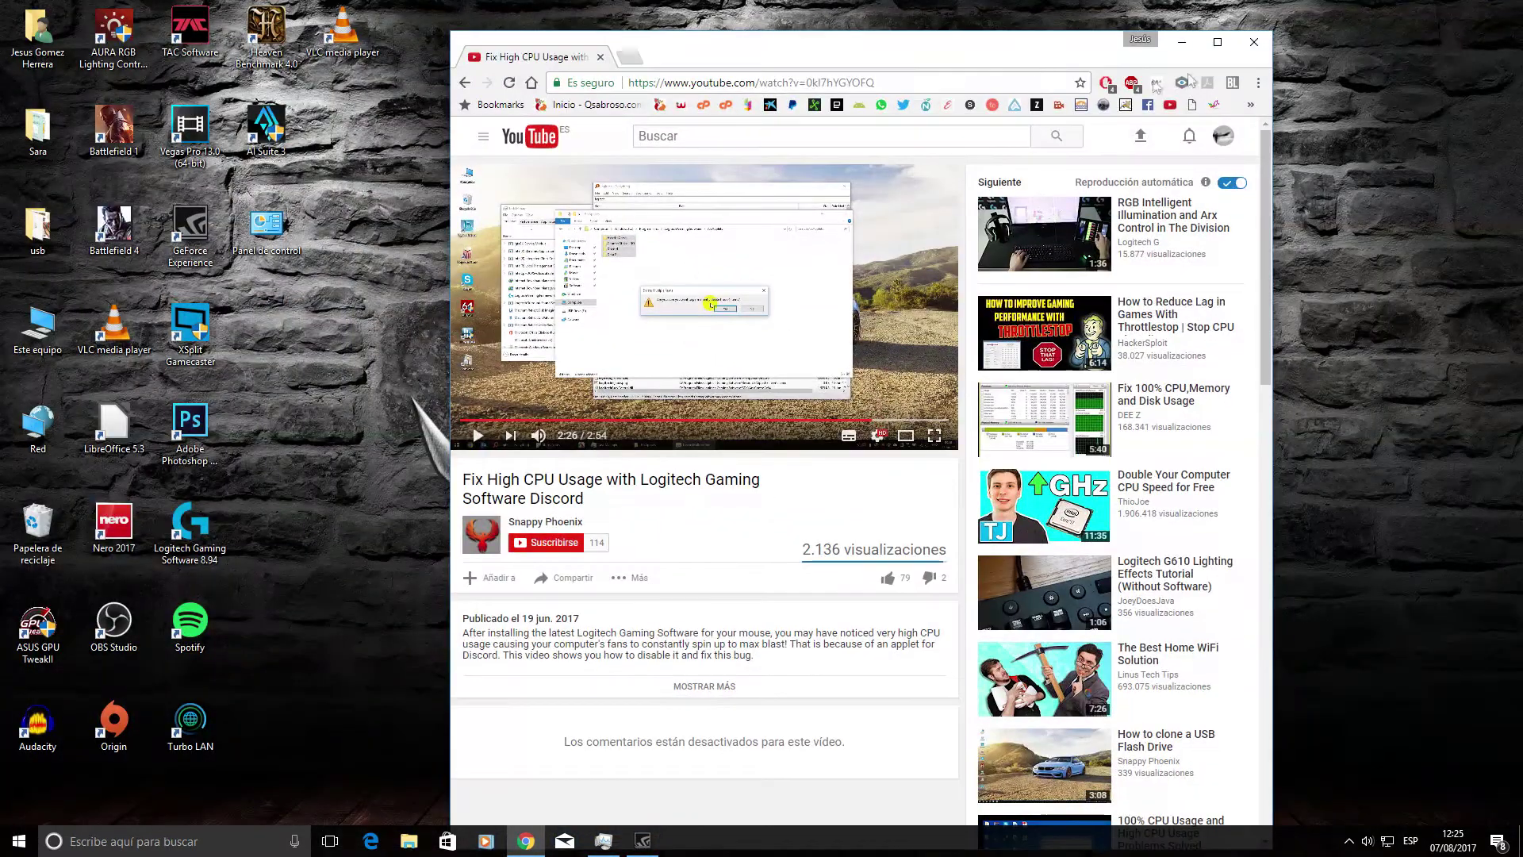
{"action": "left_click", "coordinate": [1253, 42]}
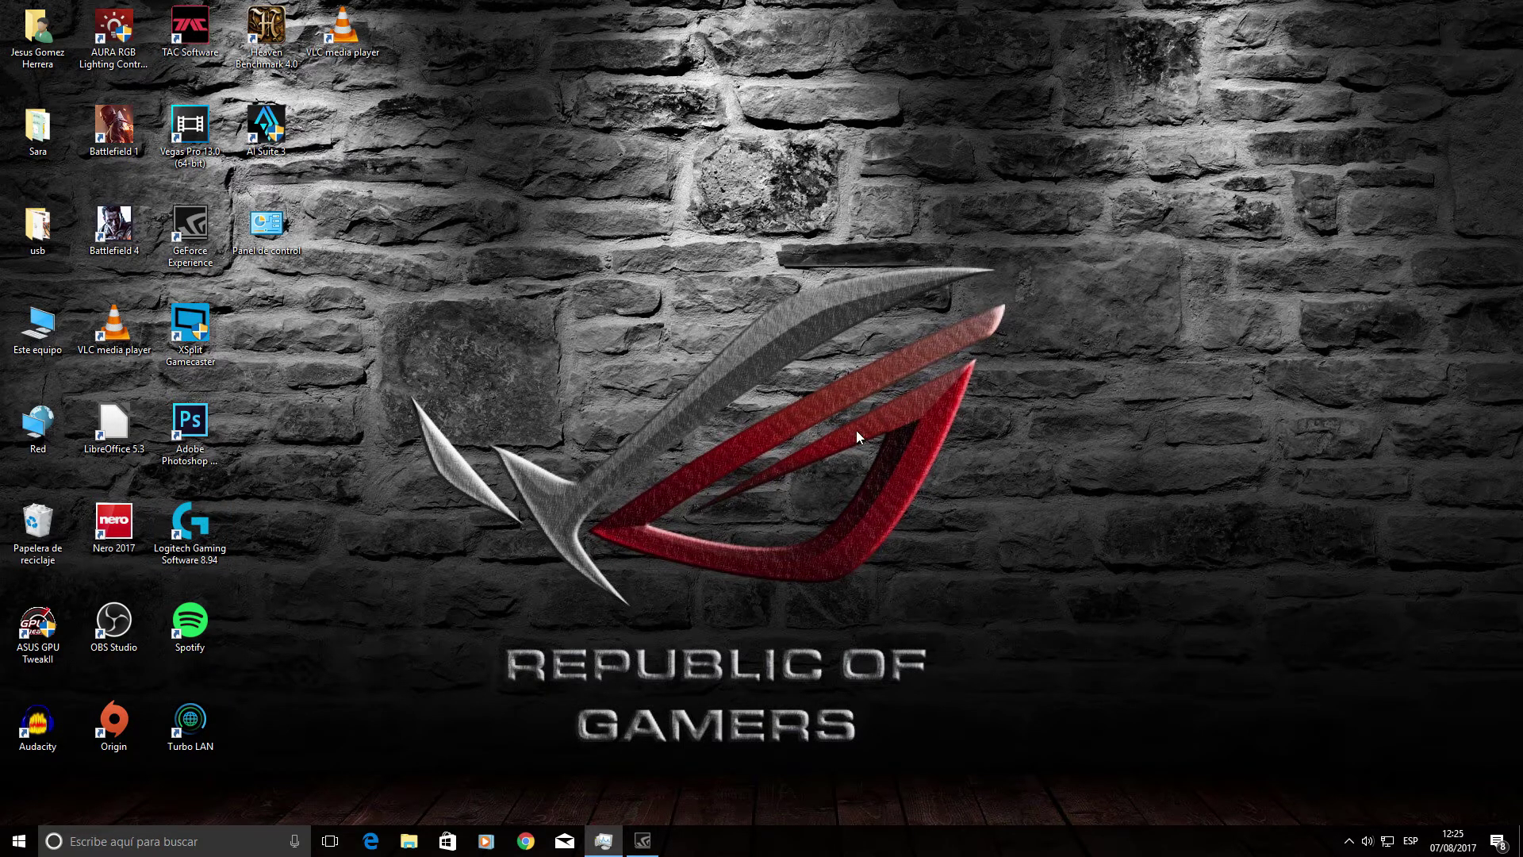
Open Task Manager maximized, review the running processes sorted by highest CPU usage, and close it
{"action": "key", "text": "ctrl+alt+Delete"}
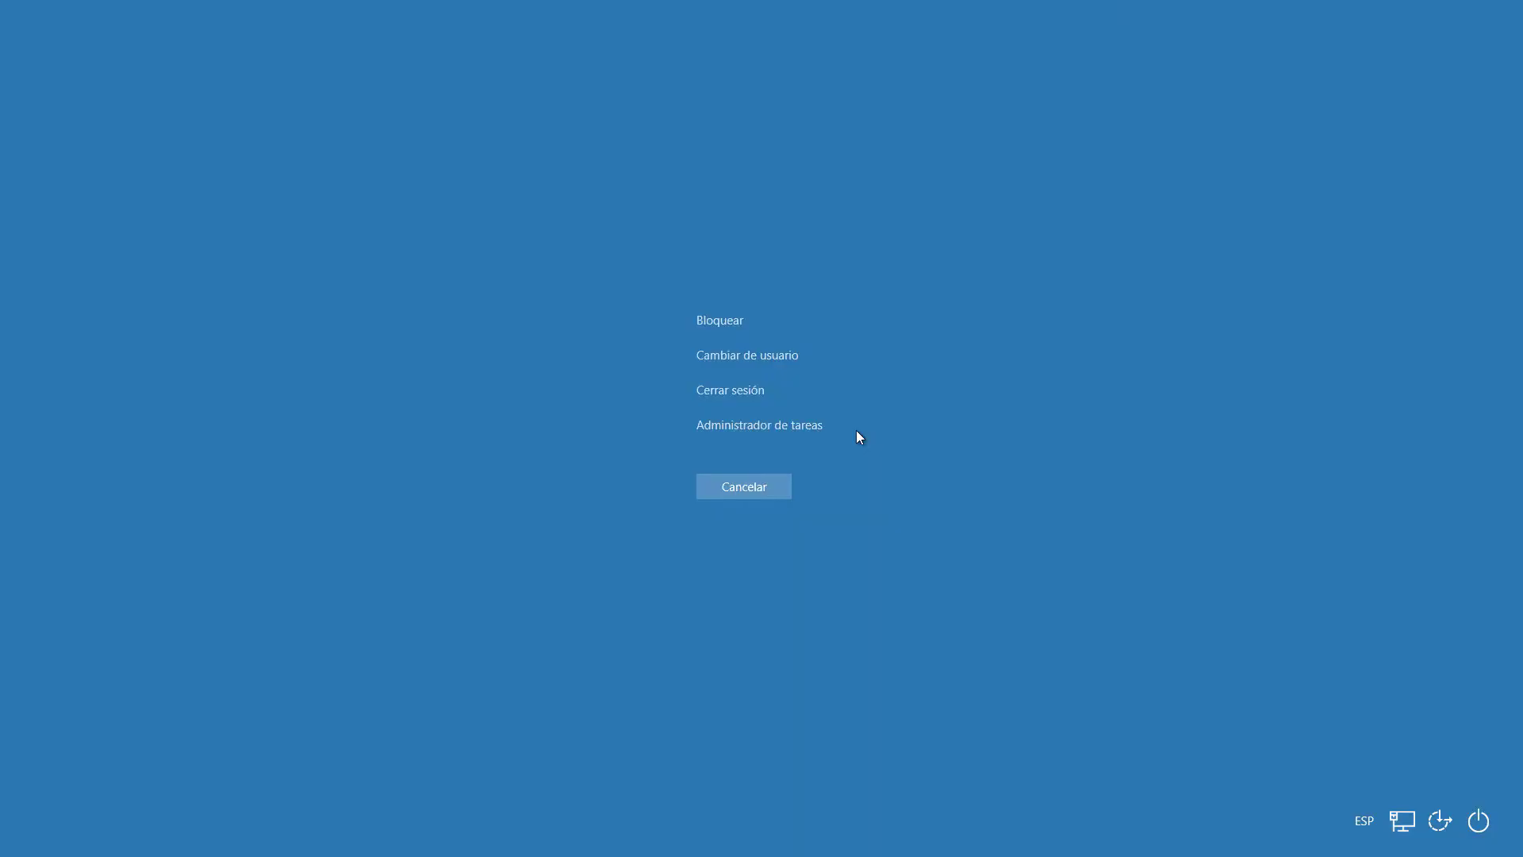
{"action": "left_click", "coordinate": [793, 428]}
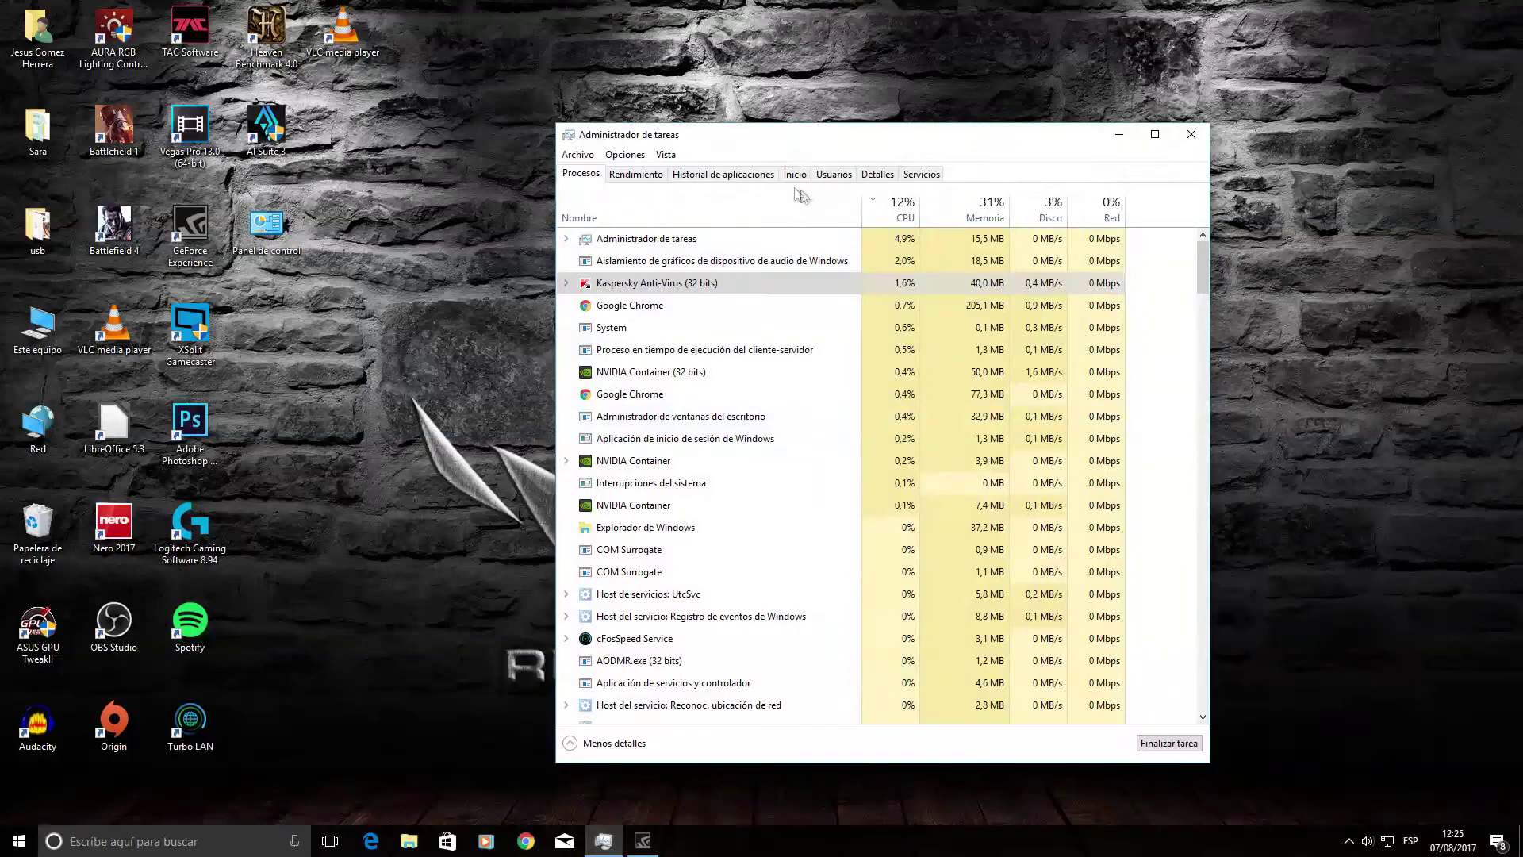
{"action": "left_click", "coordinate": [1155, 134]}
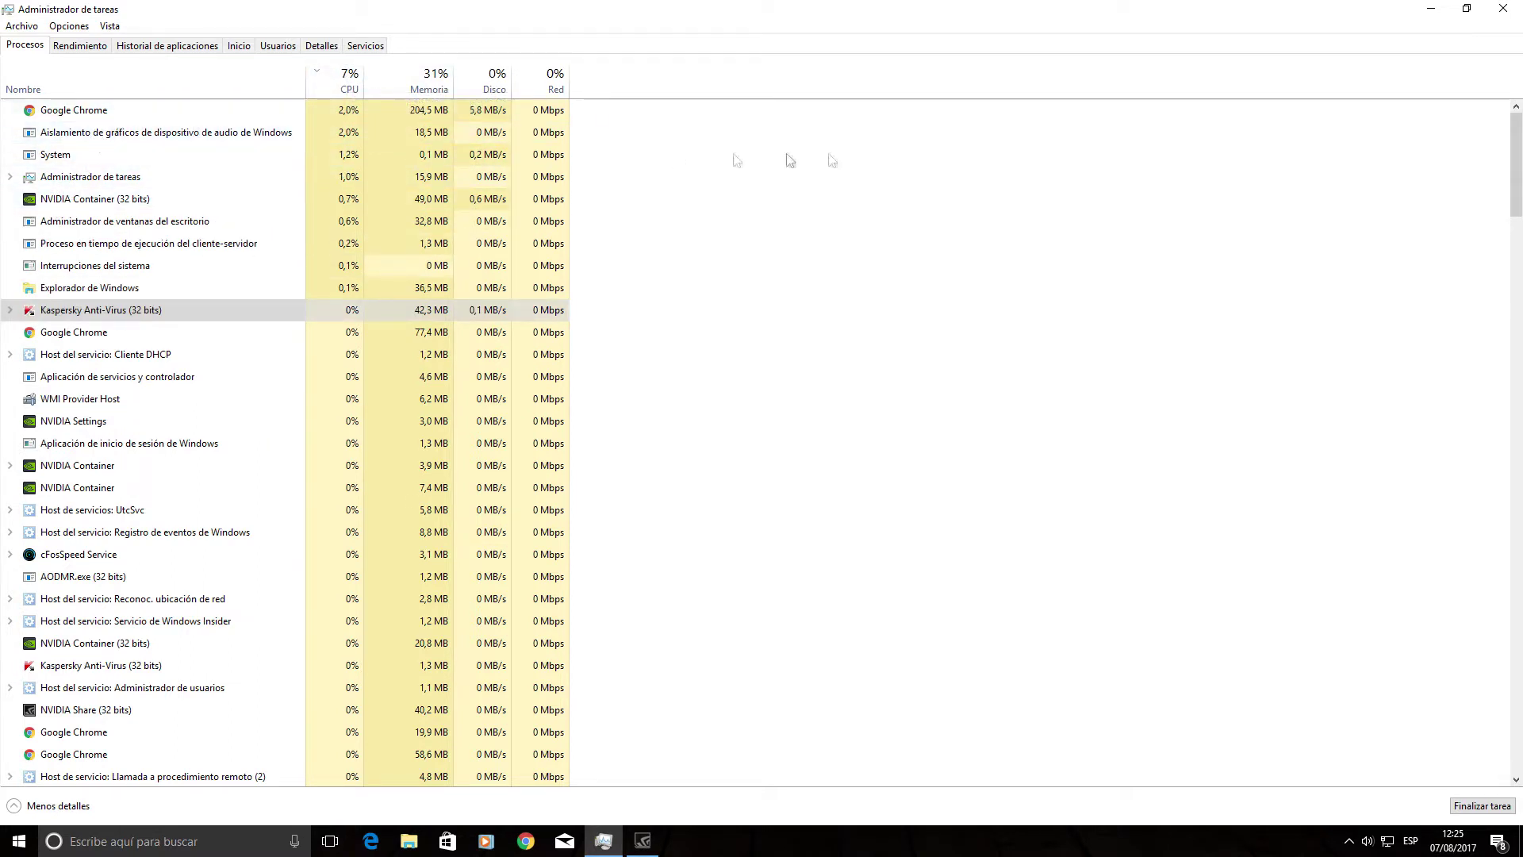
{"action": "left_click", "coordinate": [322, 78]}
{"action": "left_click", "coordinate": [322, 77]}
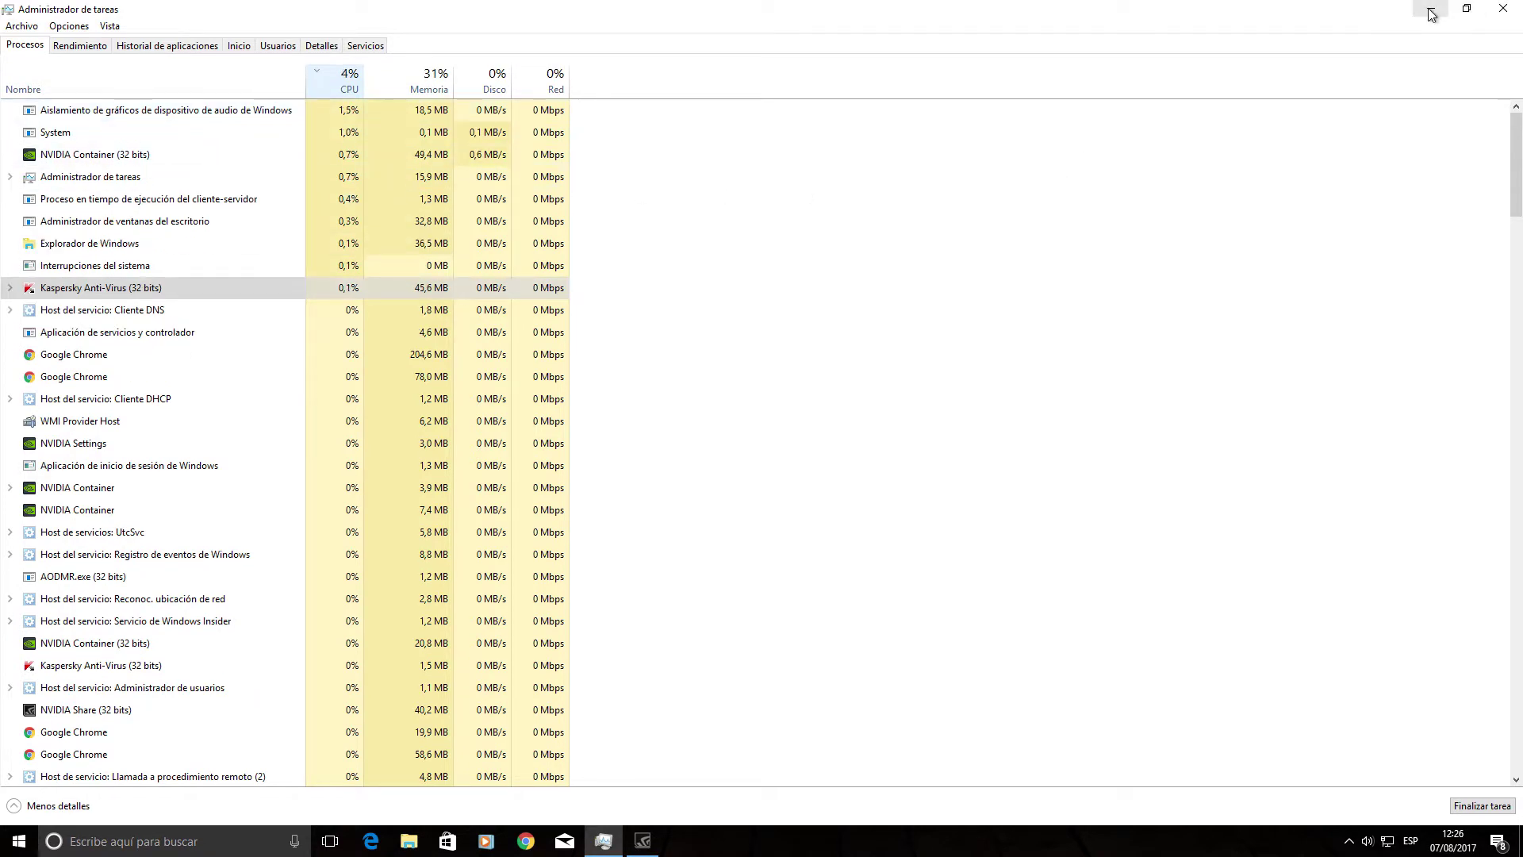
{"action": "left_click", "coordinate": [1504, 10]}
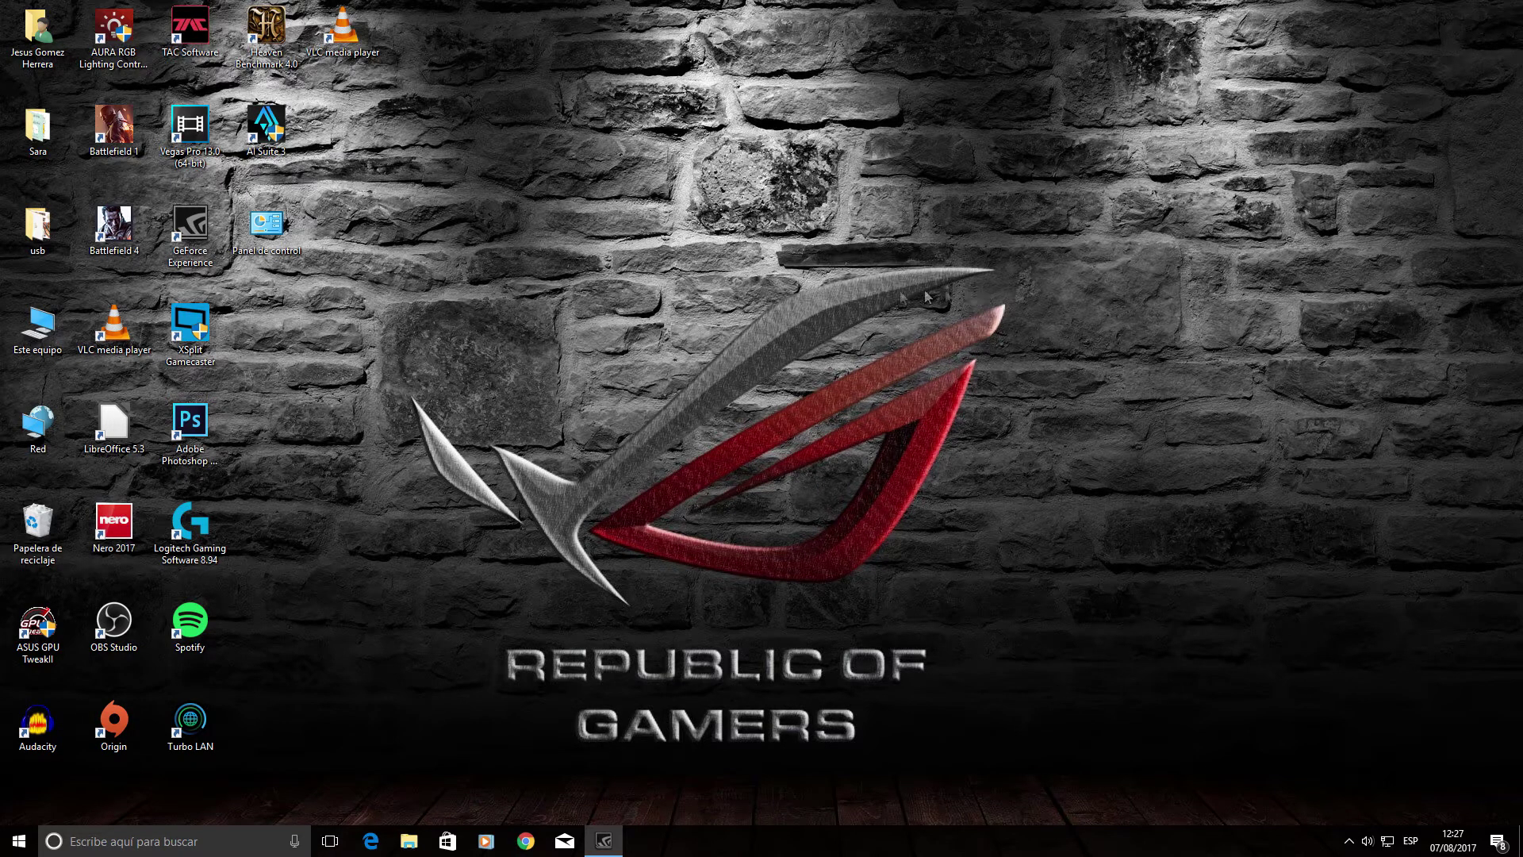
Open ASUS GPU Tweak II, compare OC mode with Gaming mode, leave Gaming mode selected and close the window
{"action": "left_click", "coordinate": [44, 644]}
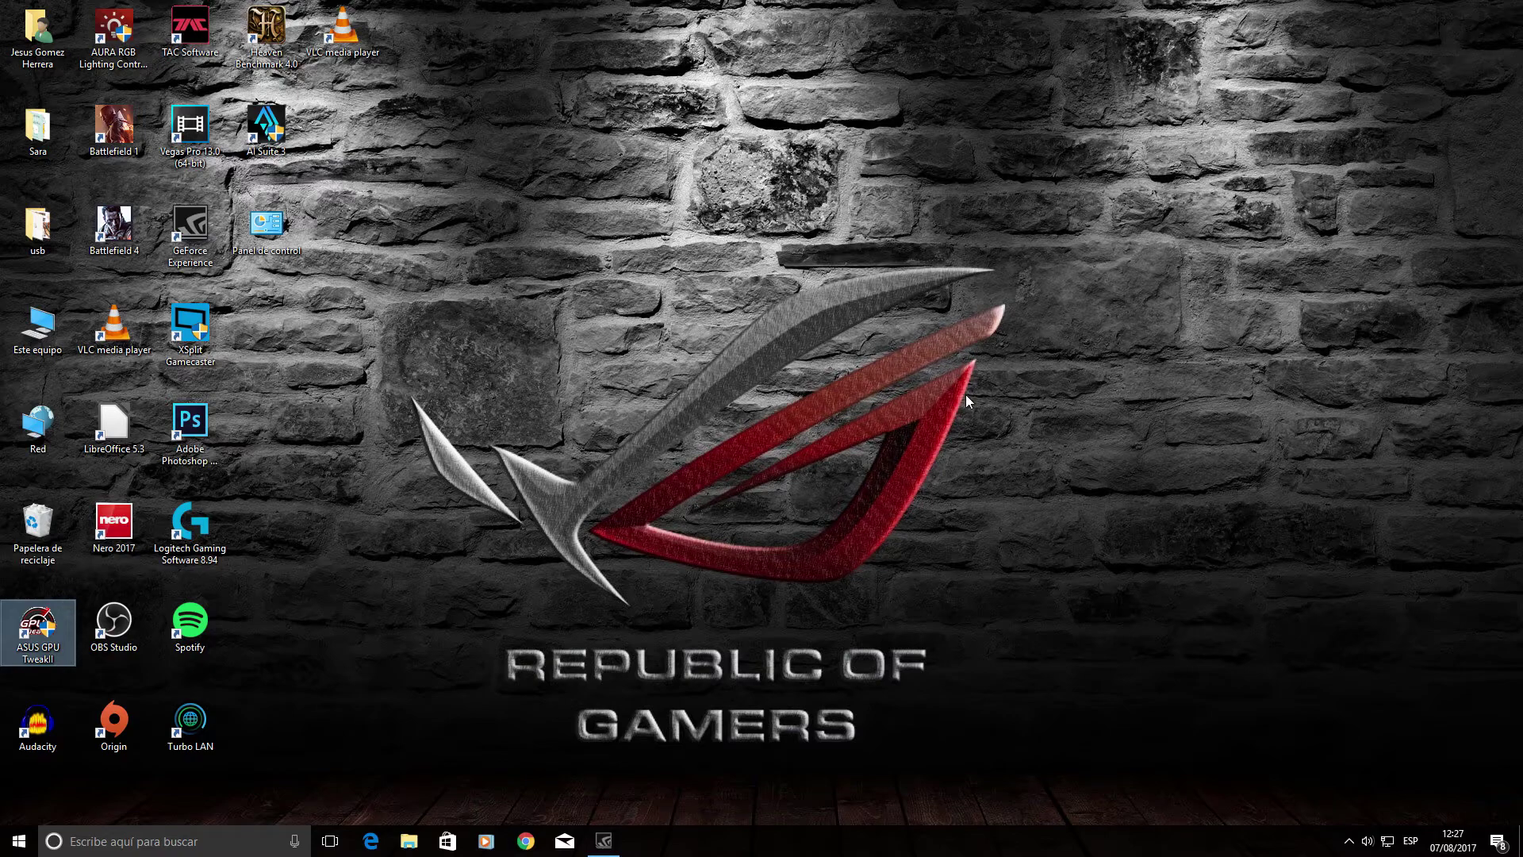
{"action": "double_click", "coordinate": [41, 623]}
{"action": "left_click", "coordinate": [733, 534]}
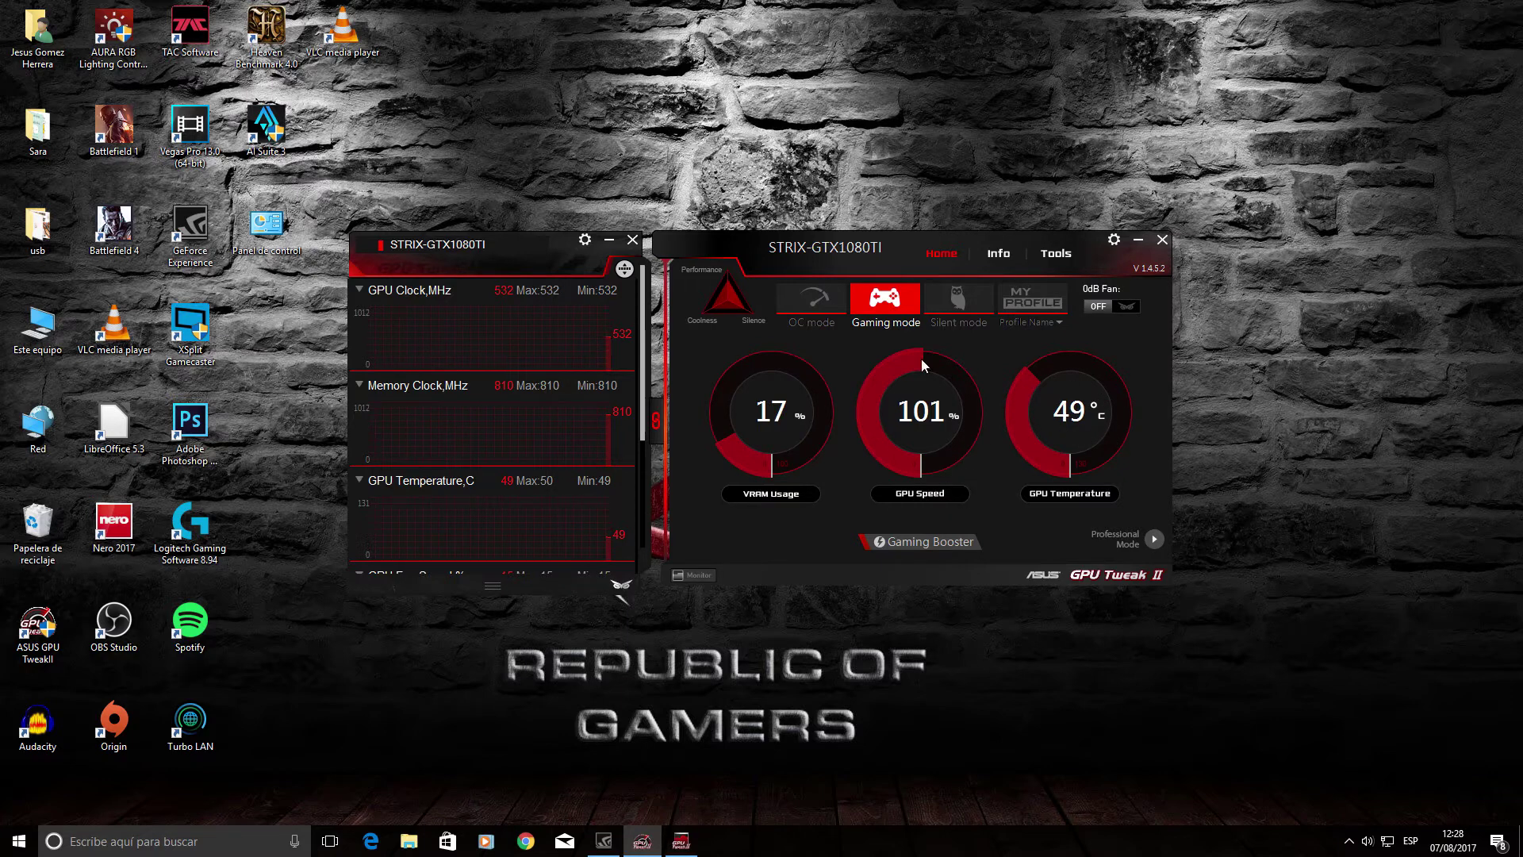
{"action": "left_click", "coordinate": [810, 307]}
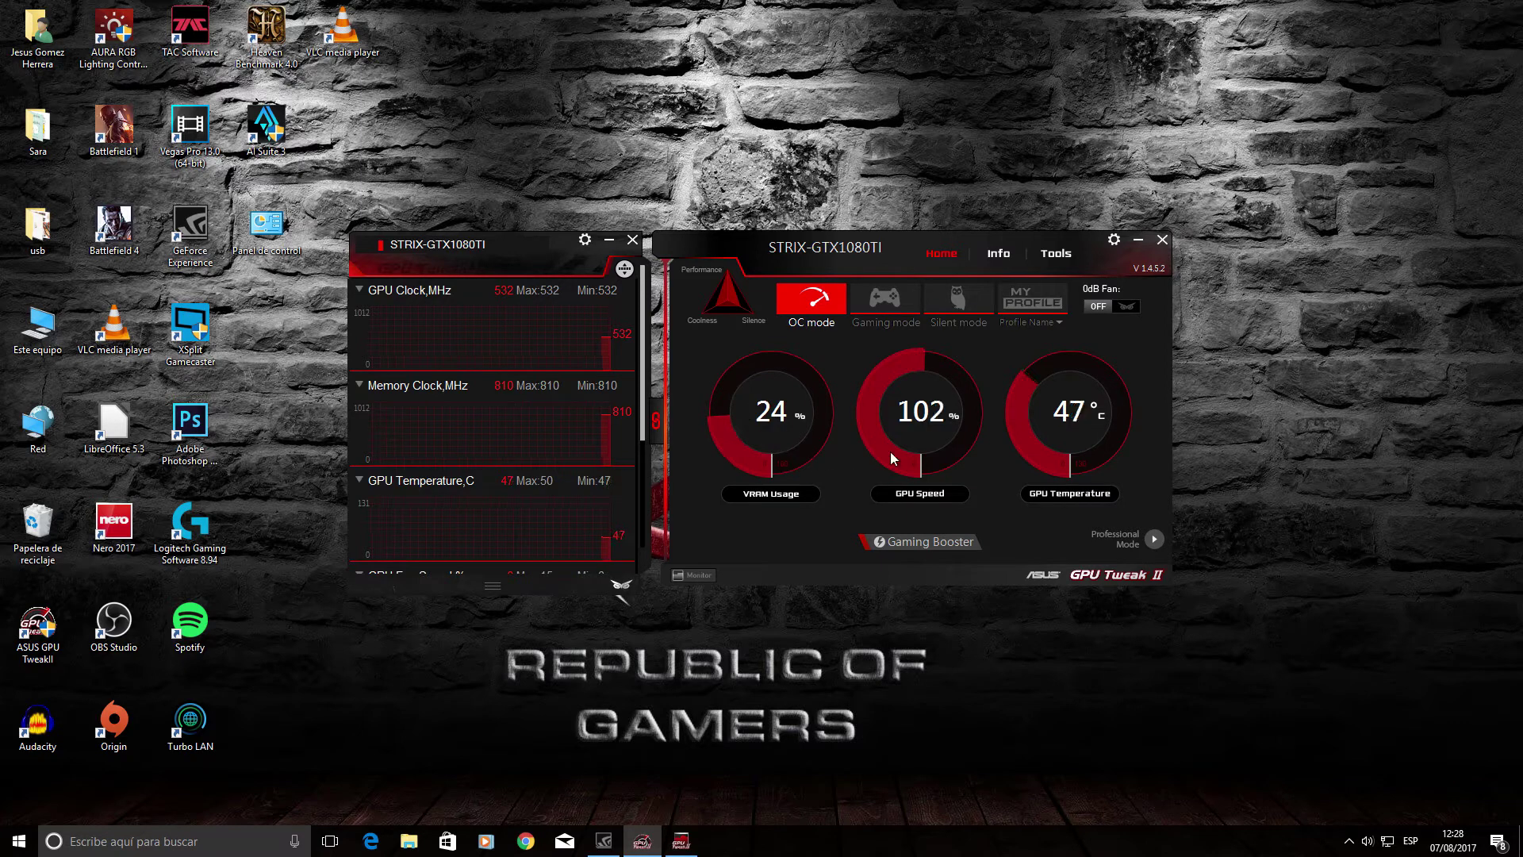
{"action": "left_click", "coordinate": [892, 306]}
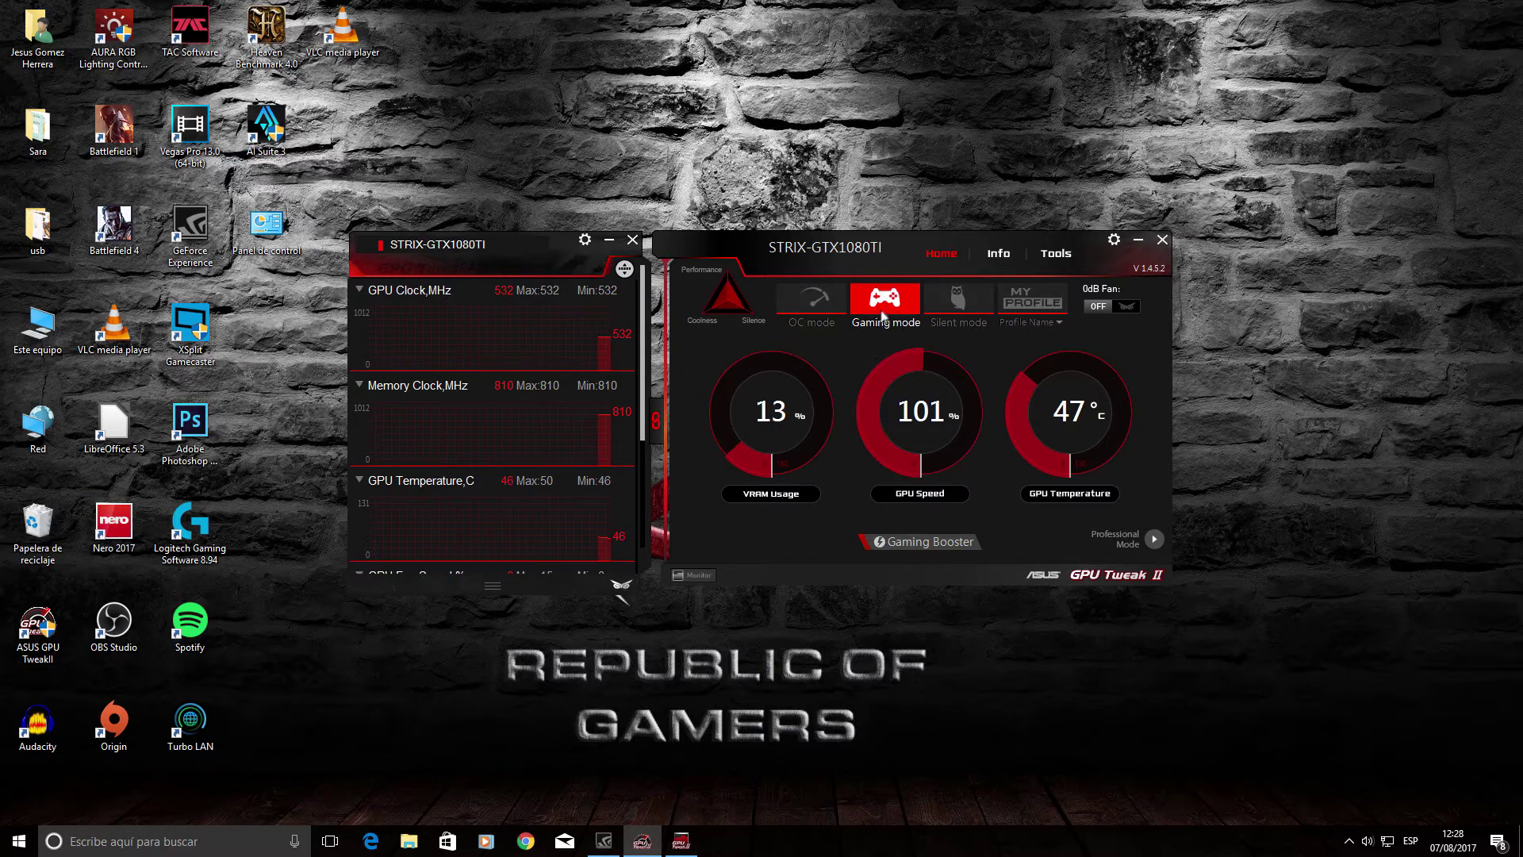
{"action": "left_click", "coordinate": [814, 307]}
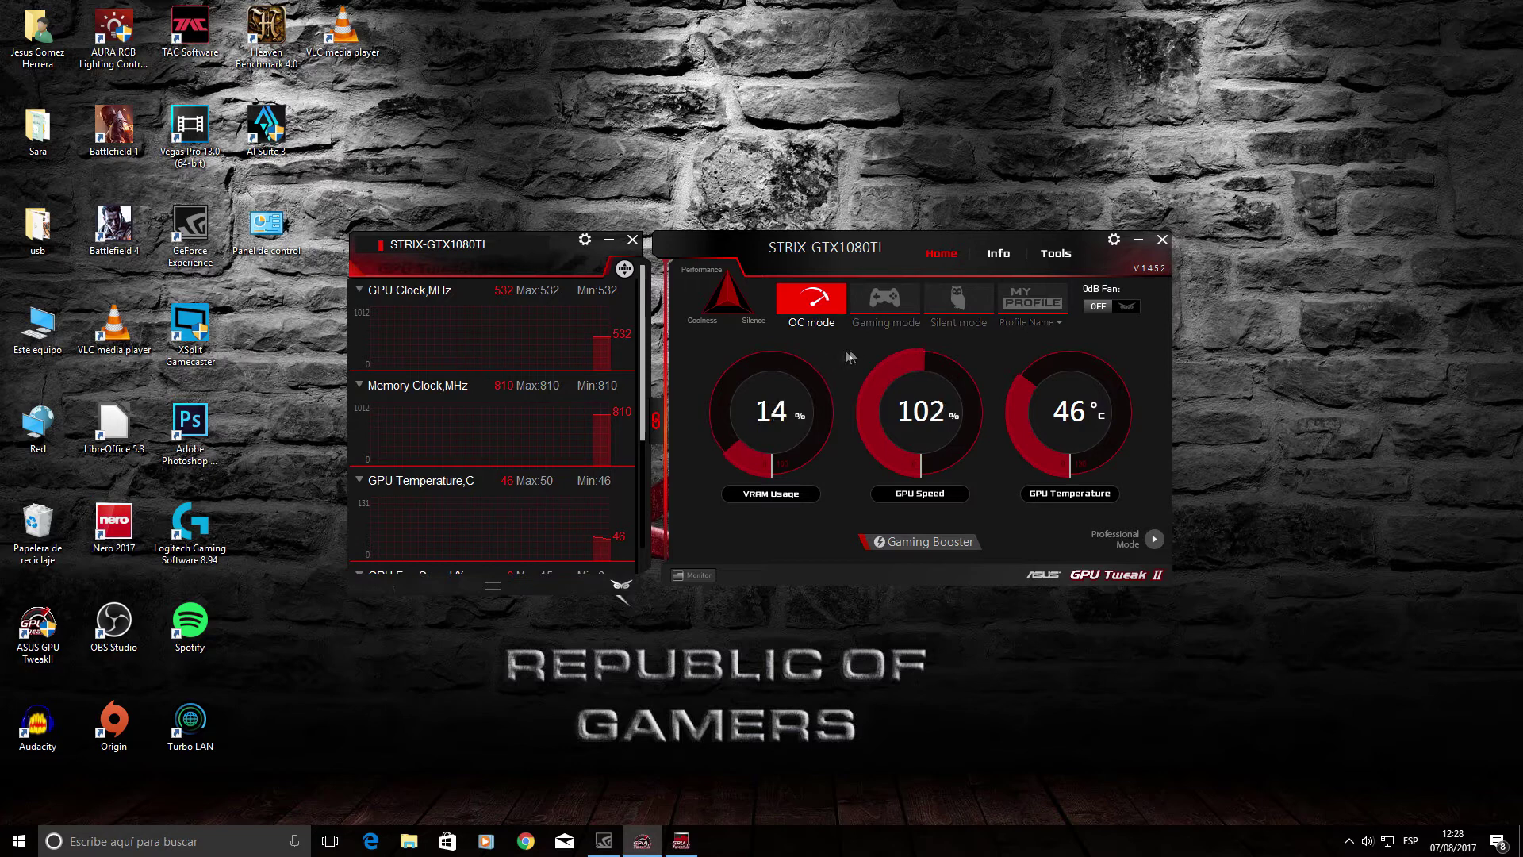
{"action": "left_click", "coordinate": [887, 303]}
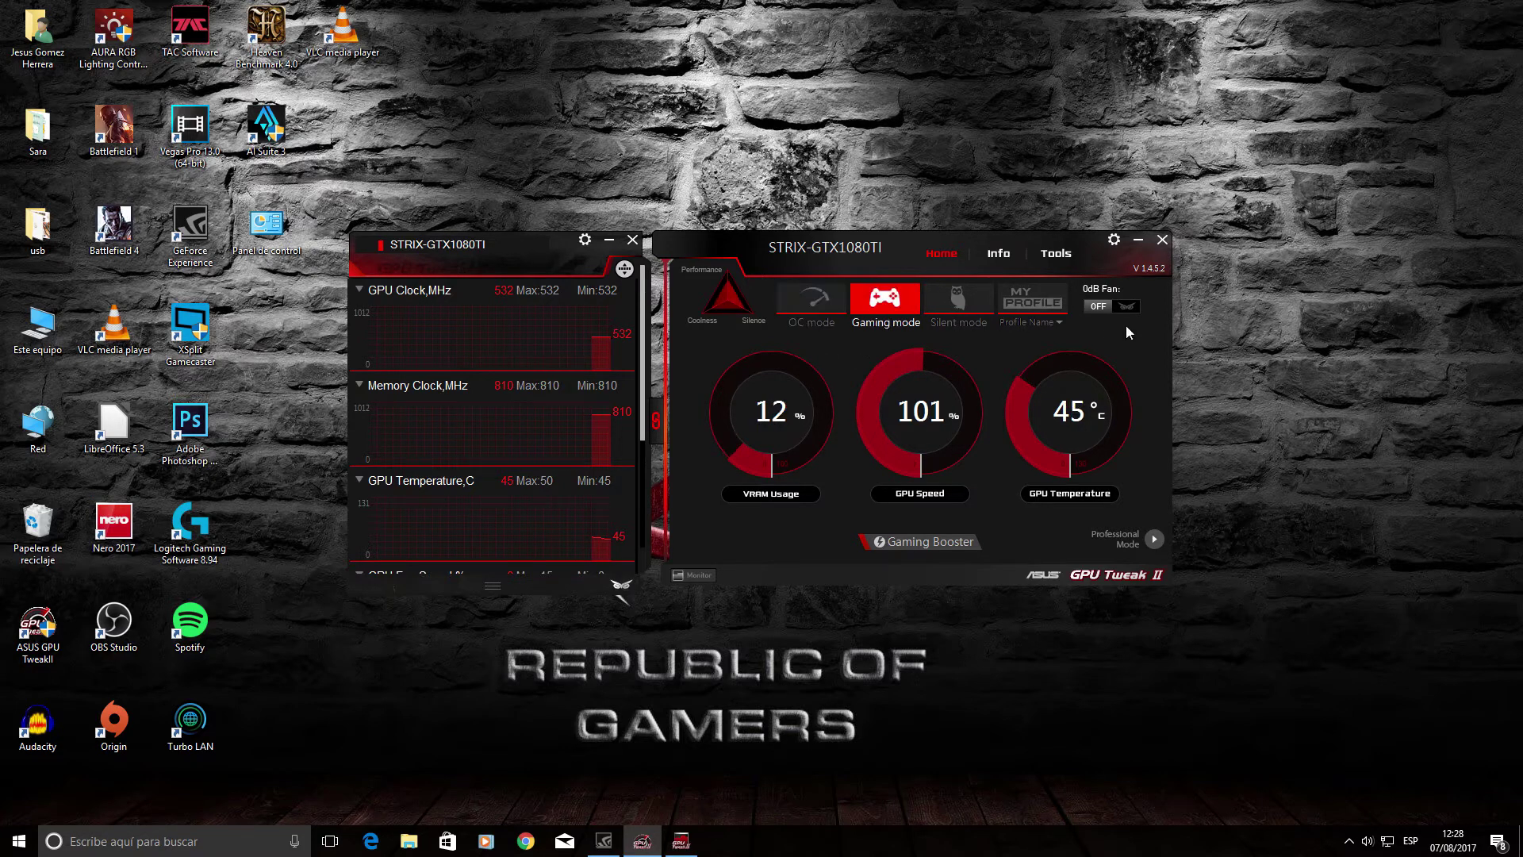
{"action": "left_click", "coordinate": [1164, 241]}
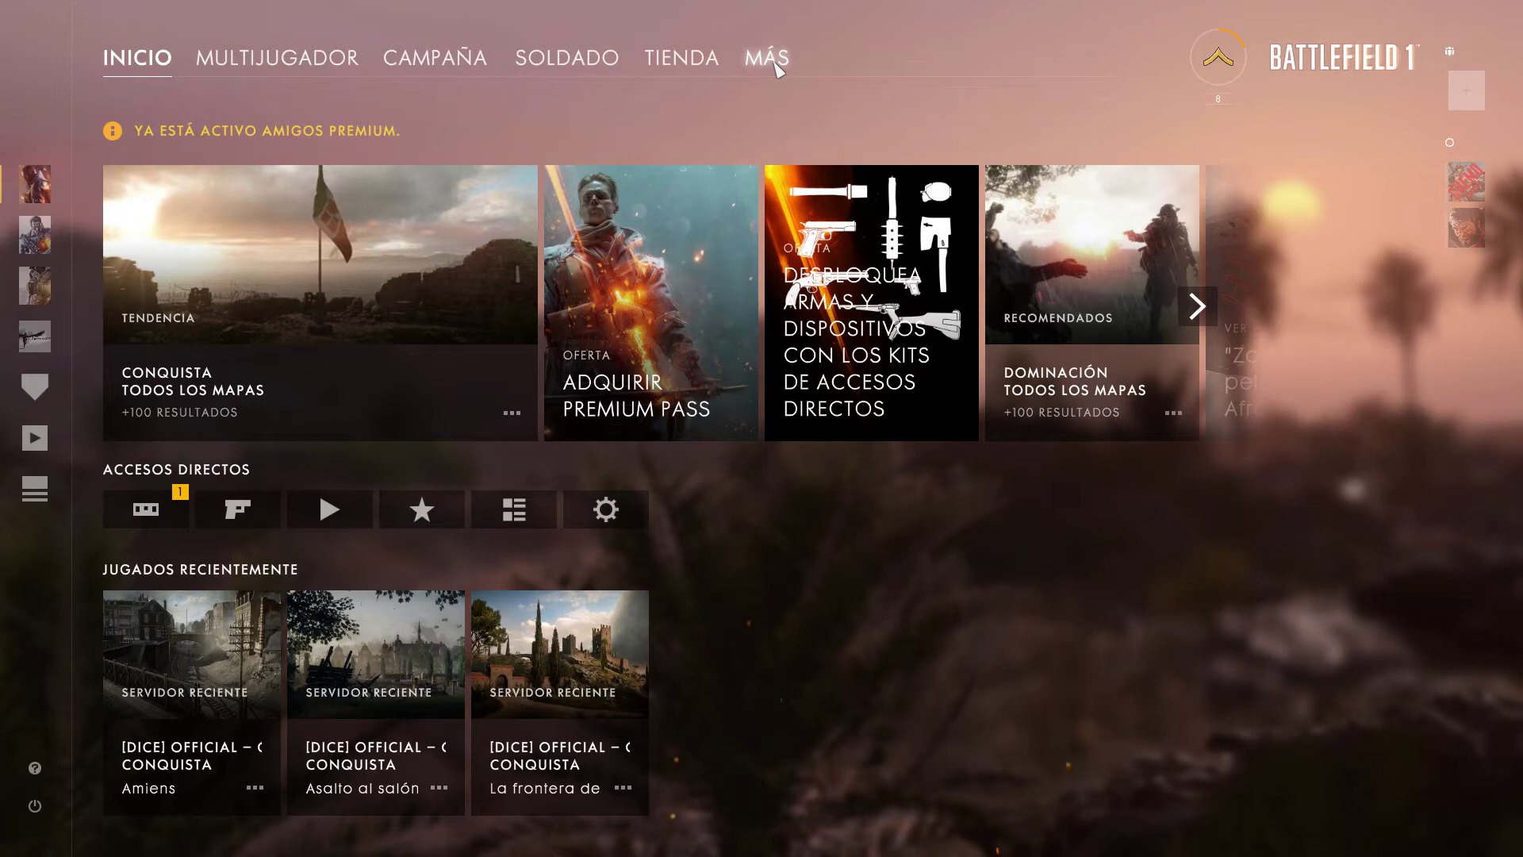
Open the basic video settings in the options of Battlefield 1
{"action": "left_click", "coordinate": [775, 67]}
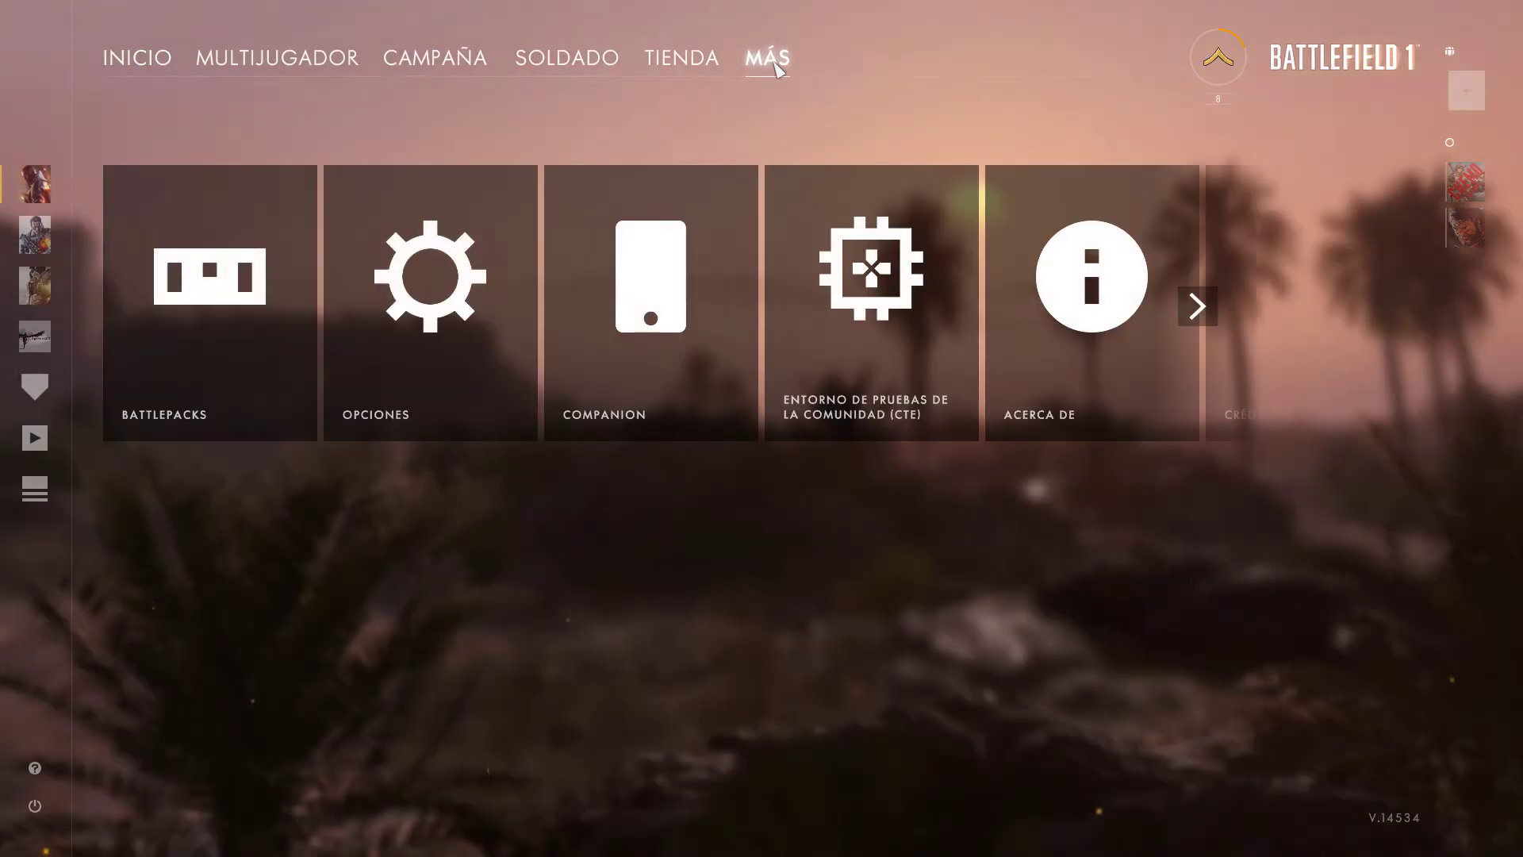
{"action": "left_click", "coordinate": [459, 299]}
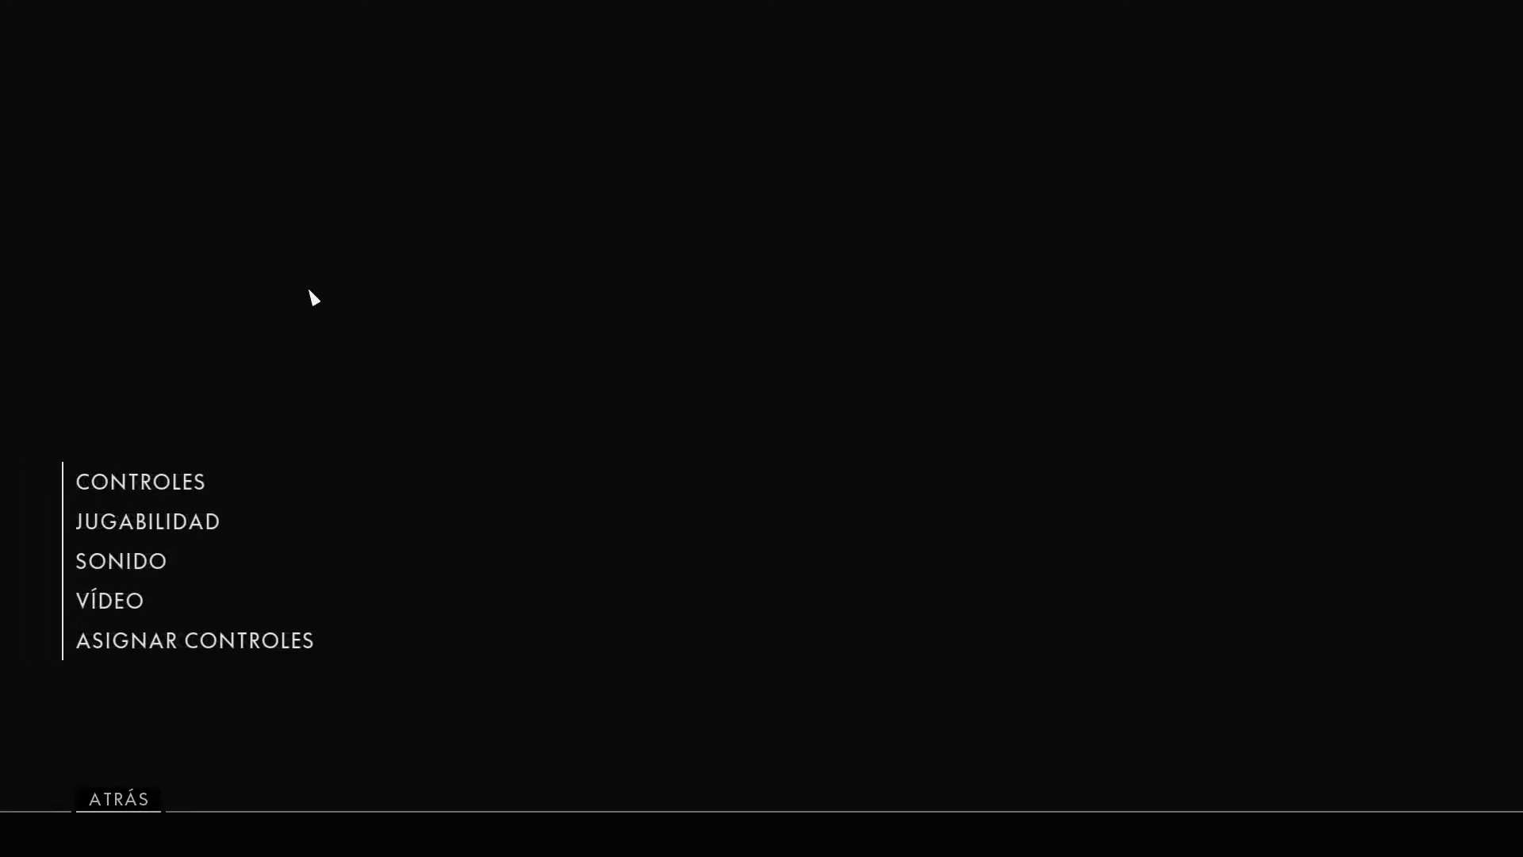
{"action": "left_click", "coordinate": [131, 604]}
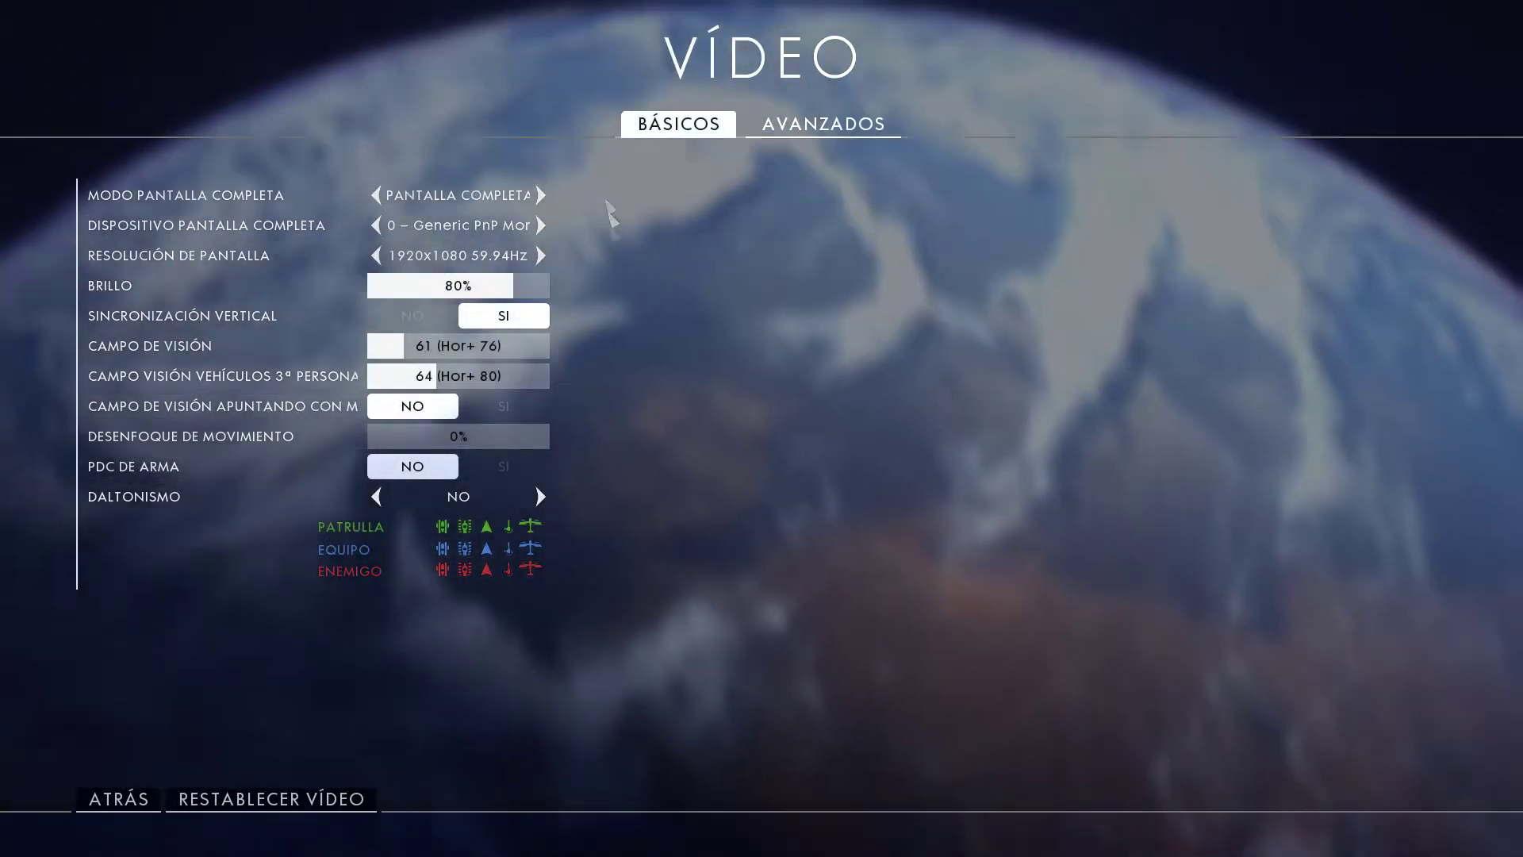